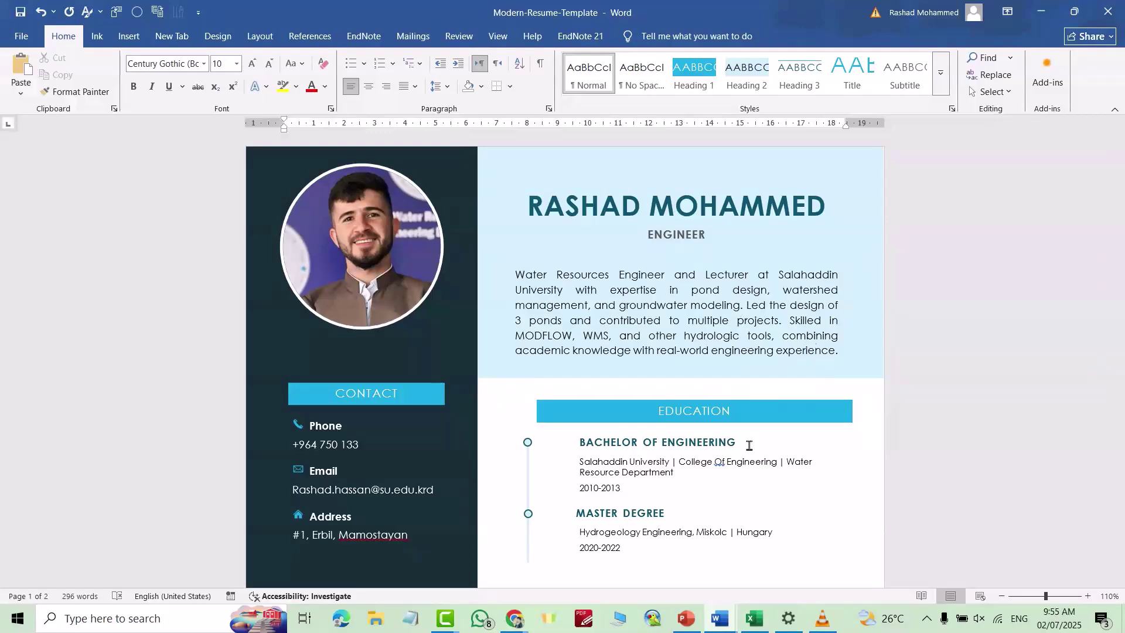
# Delete the old circular profile photo from the résumé
pyautogui.scroll(-15, 749, 445)
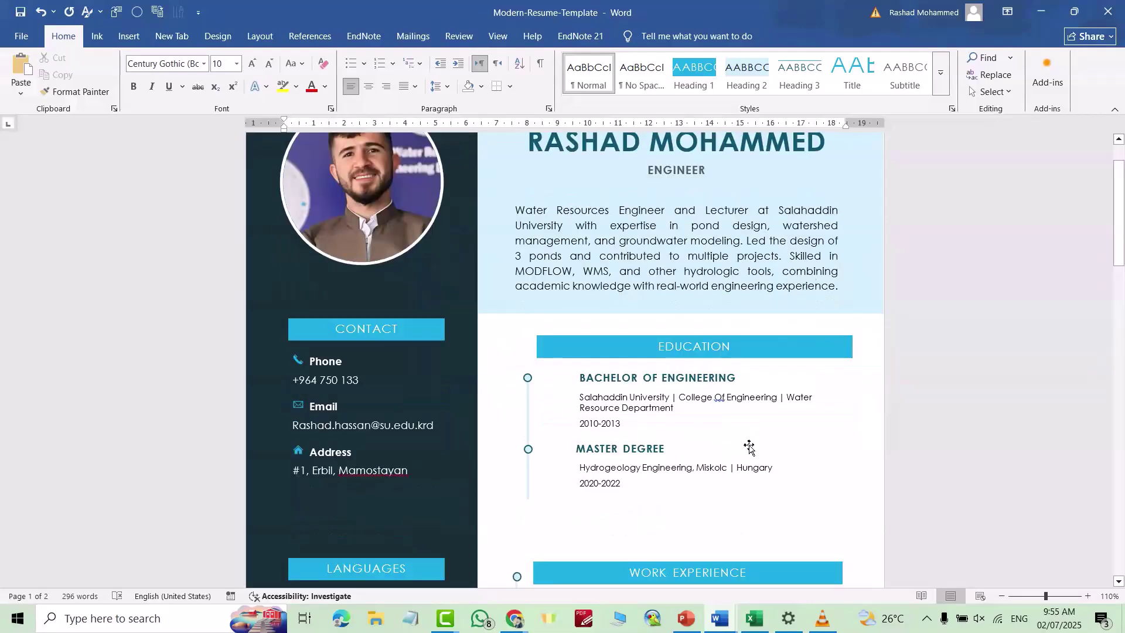
pyautogui.scroll(-6, 744, 437)
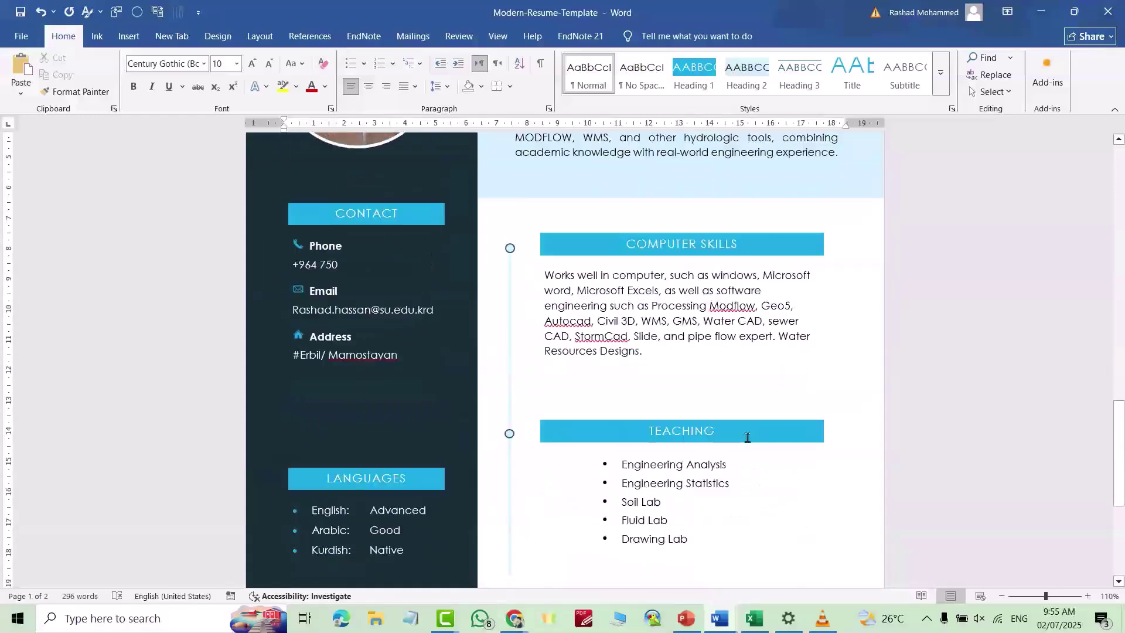
pyautogui.scroll(14, 742, 463)
pyautogui.scroll(10, 743, 473)
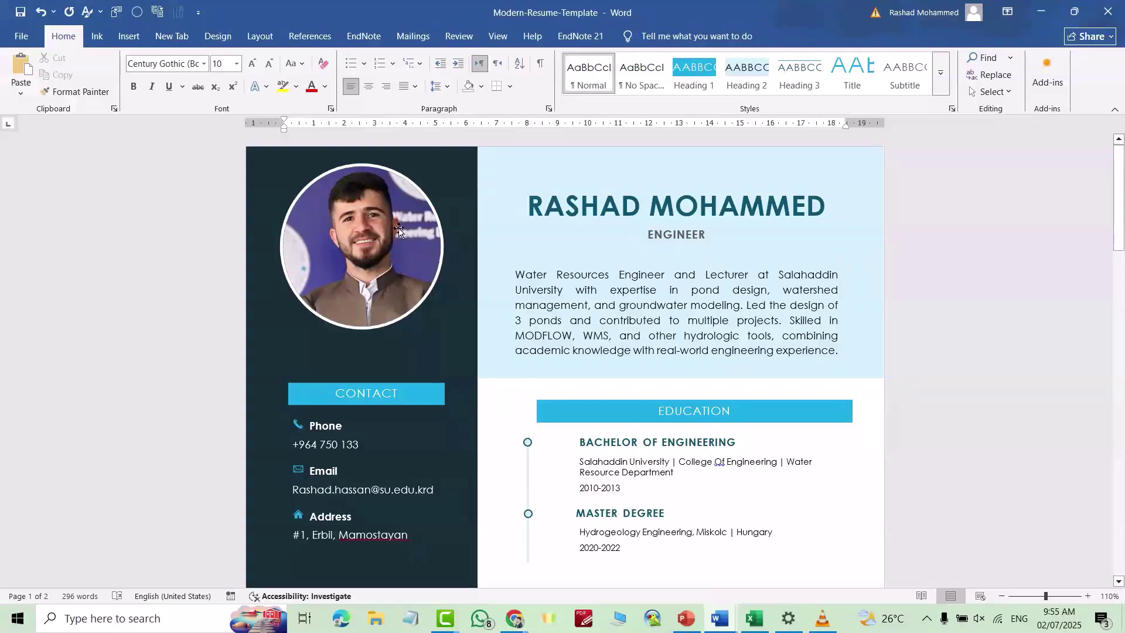
pyautogui.click(411, 271)
pyautogui.press('Delete')
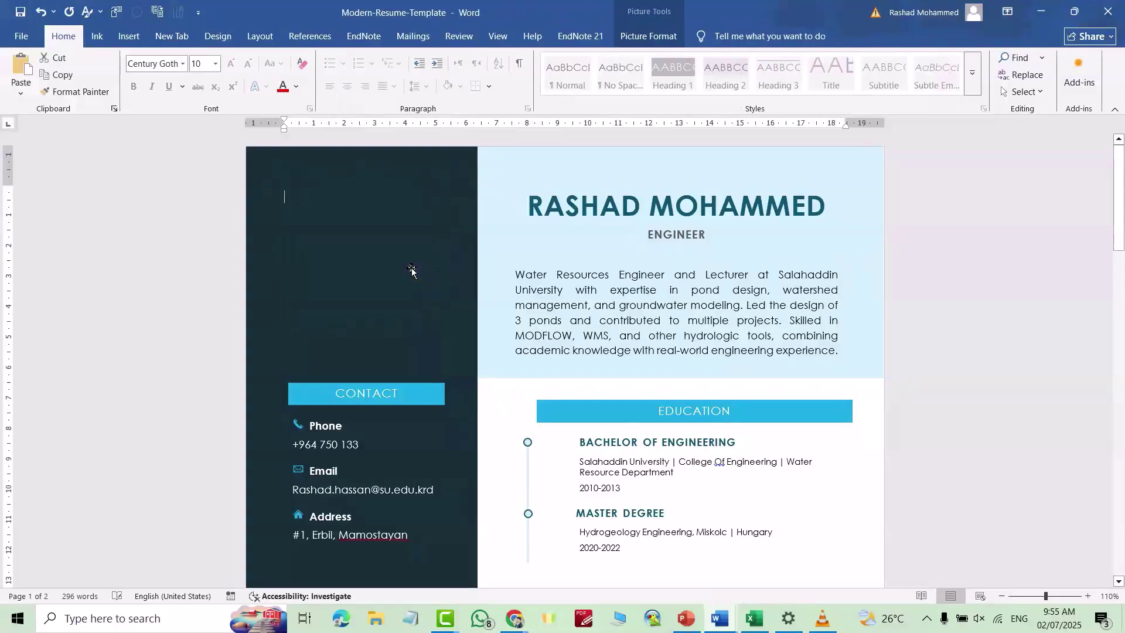
# Insert the JPG portrait from the Downloads folder via Insert > Pictures > This Device
pyautogui.click(124, 33)
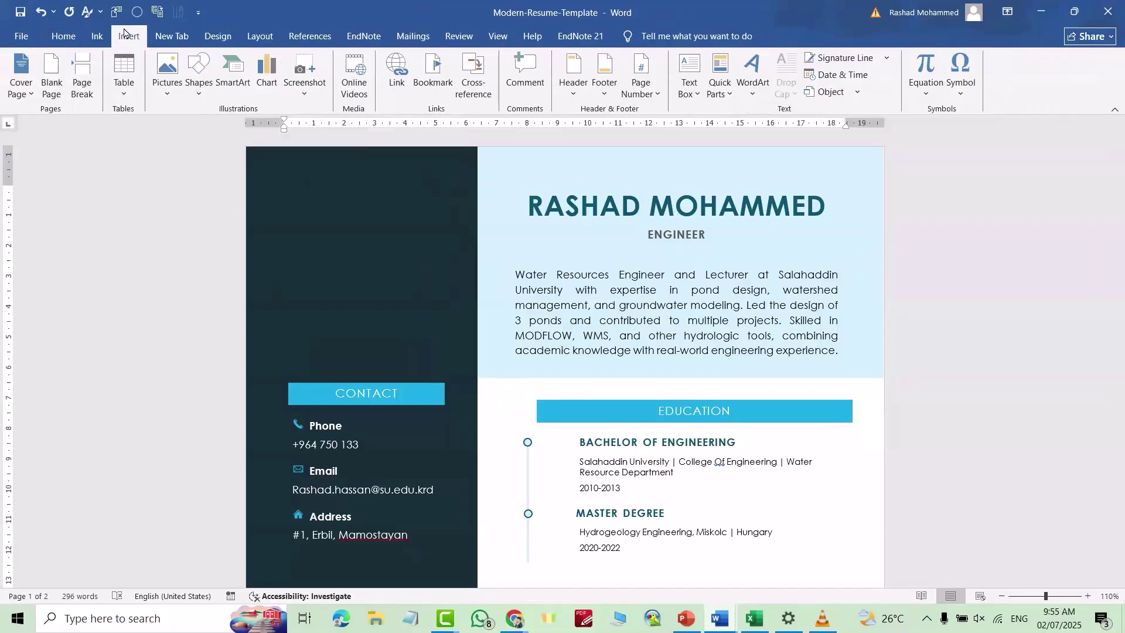
pyautogui.click(163, 93)
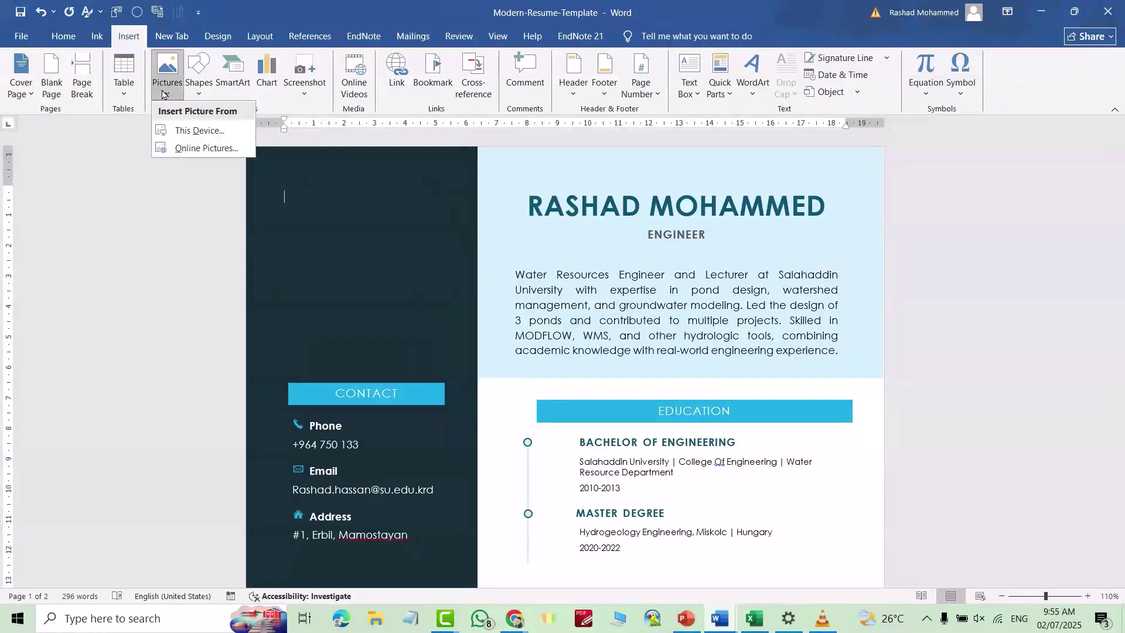
pyautogui.click(192, 131)
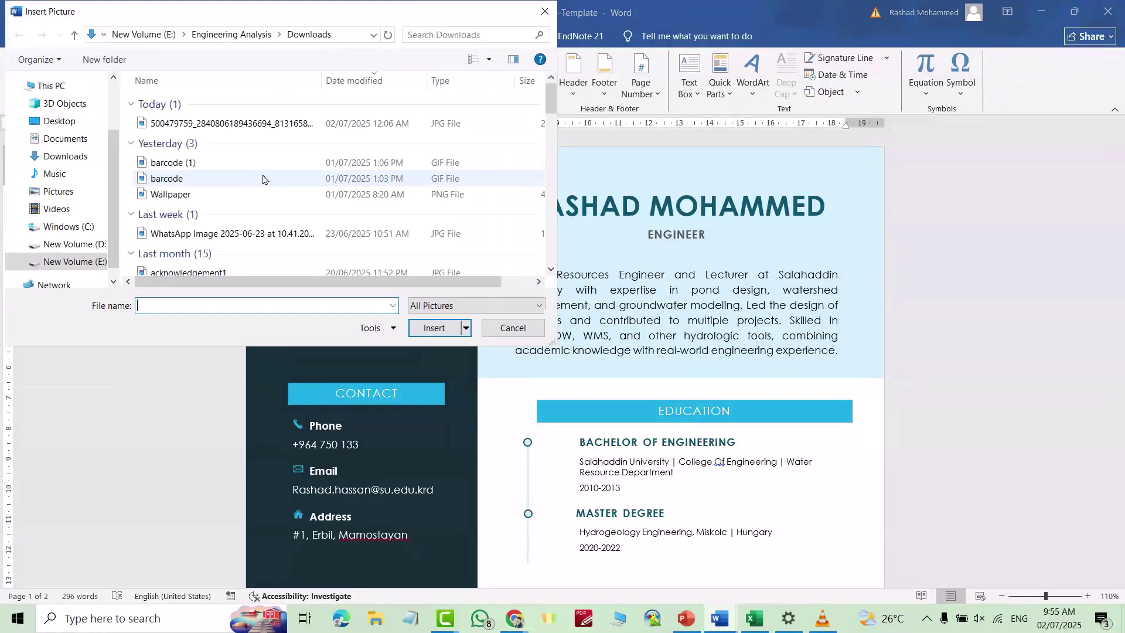
pyautogui.click(193, 124)
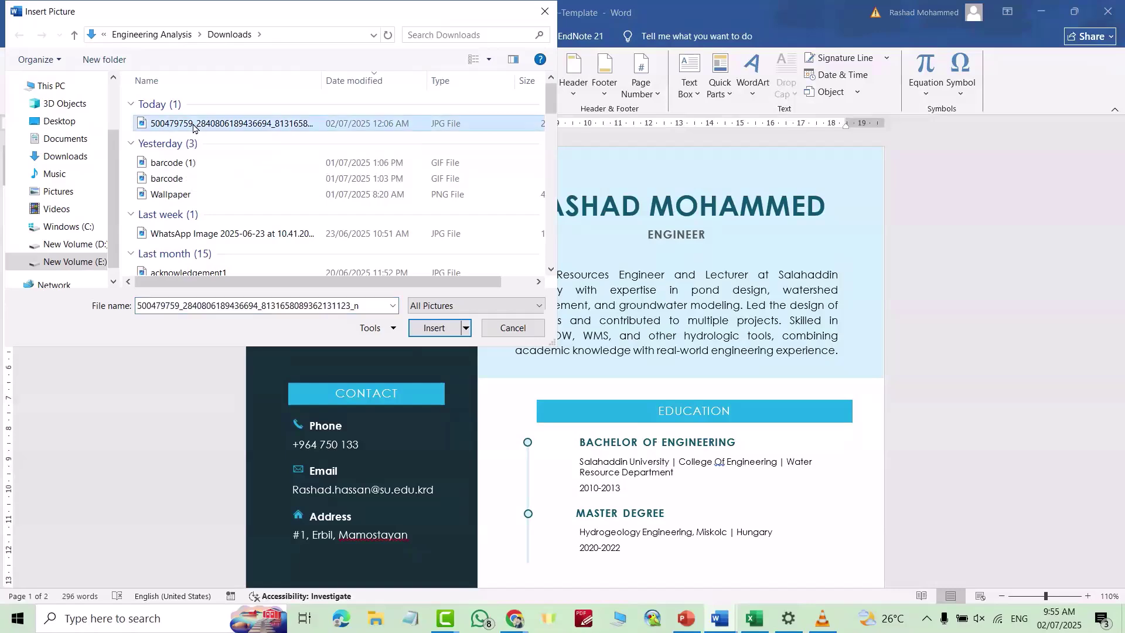
pyautogui.click(434, 329)
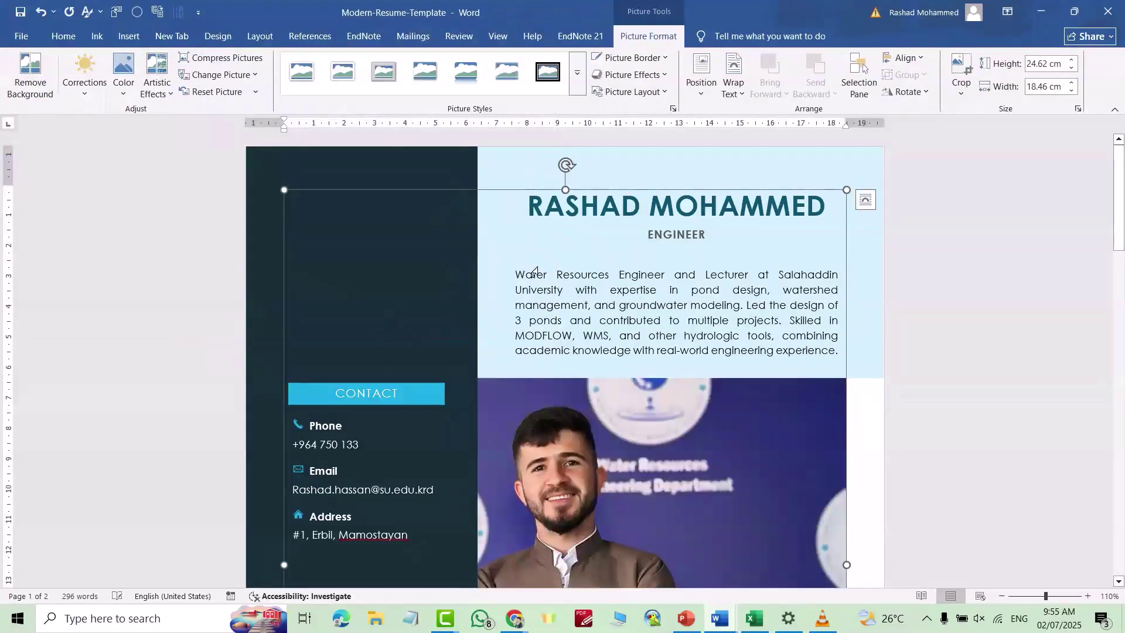
# Set the new portrait to In Front of Text wrapping and crop it to an oval shape
pyautogui.click(865, 200)
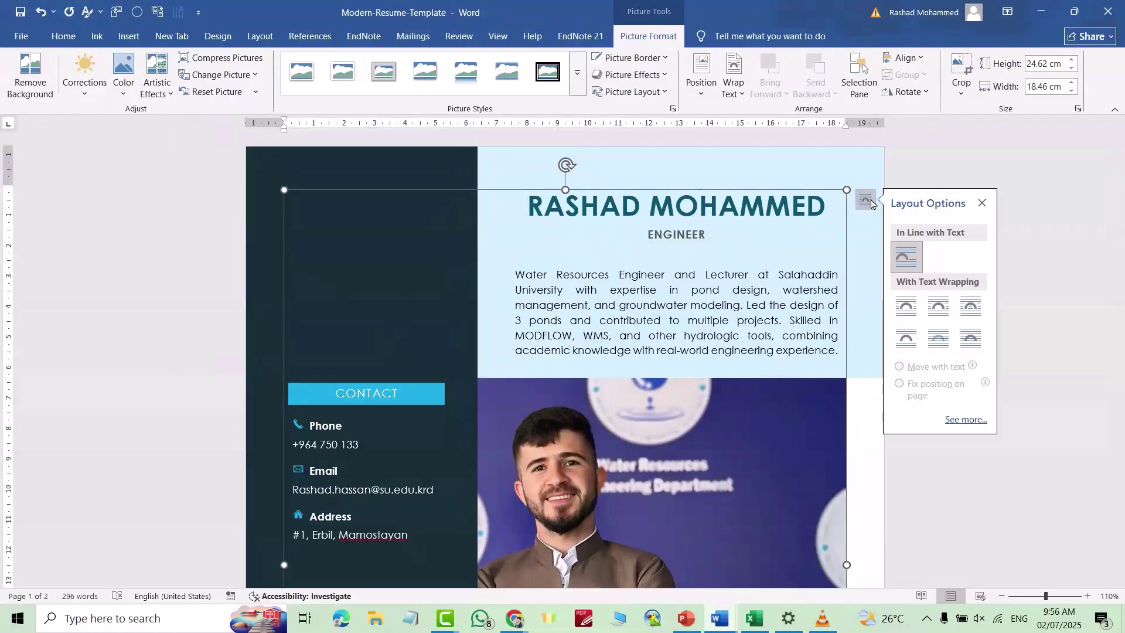
pyautogui.click(969, 309)
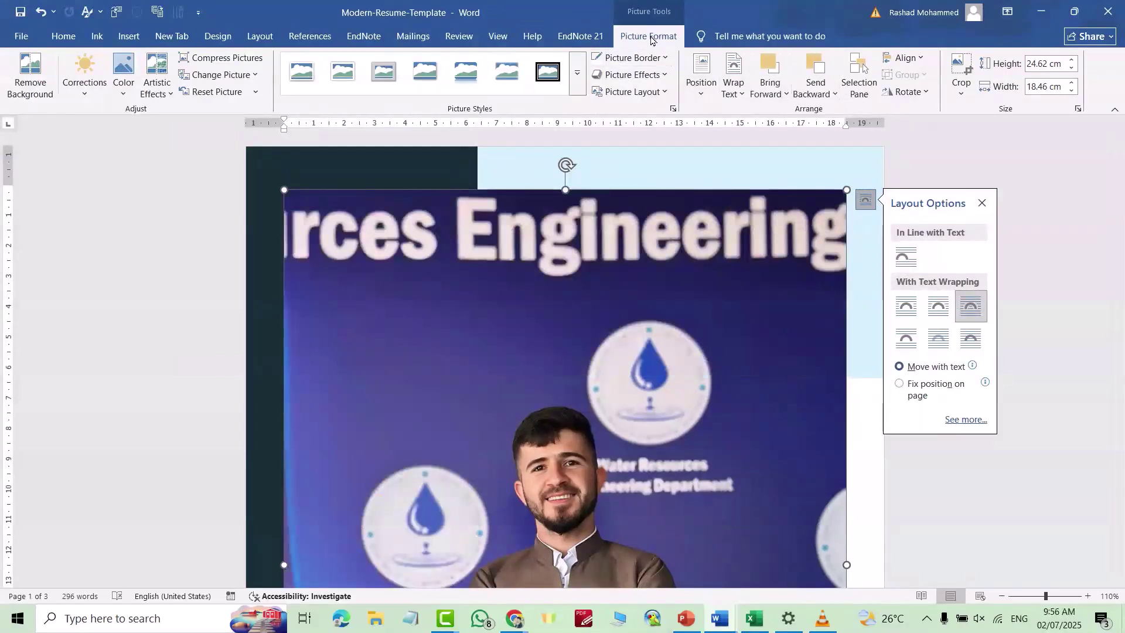
pyautogui.click(960, 95)
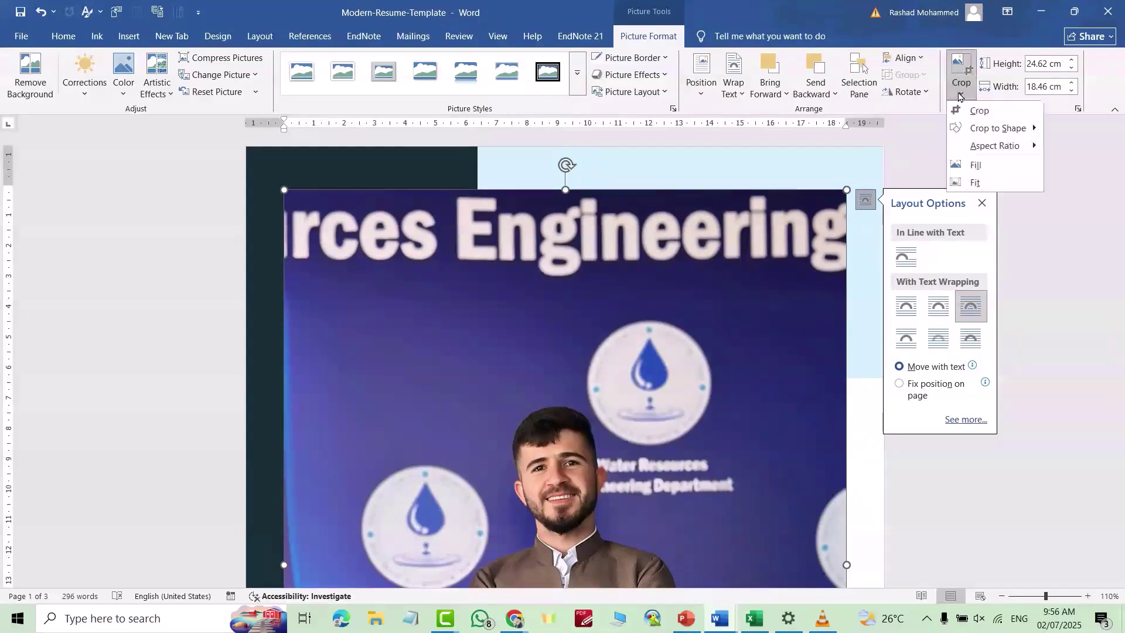
pyautogui.moveTo(1035, 134)
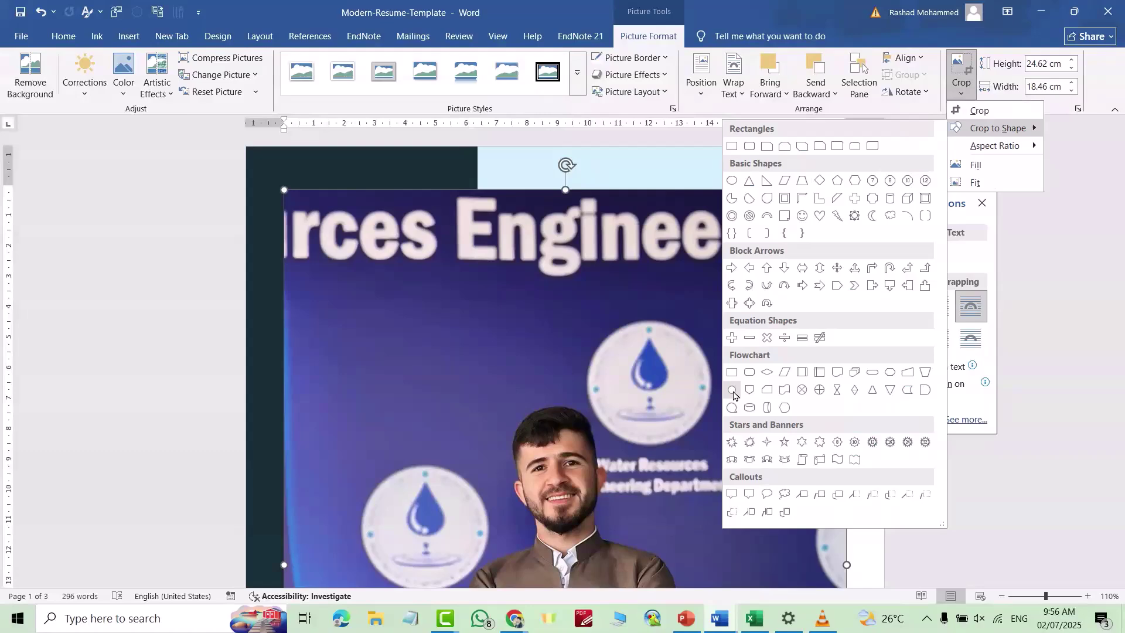
pyautogui.click(732, 391)
pyautogui.scroll(-4, 668, 310)
pyautogui.scroll(4, 668, 309)
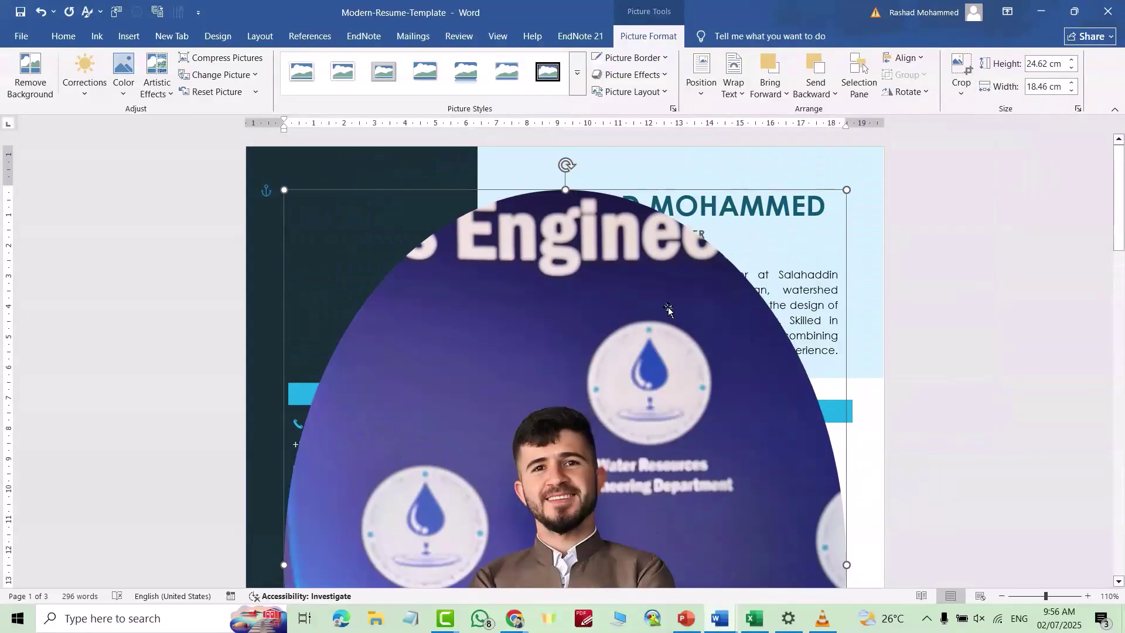
pyautogui.click(865, 200)
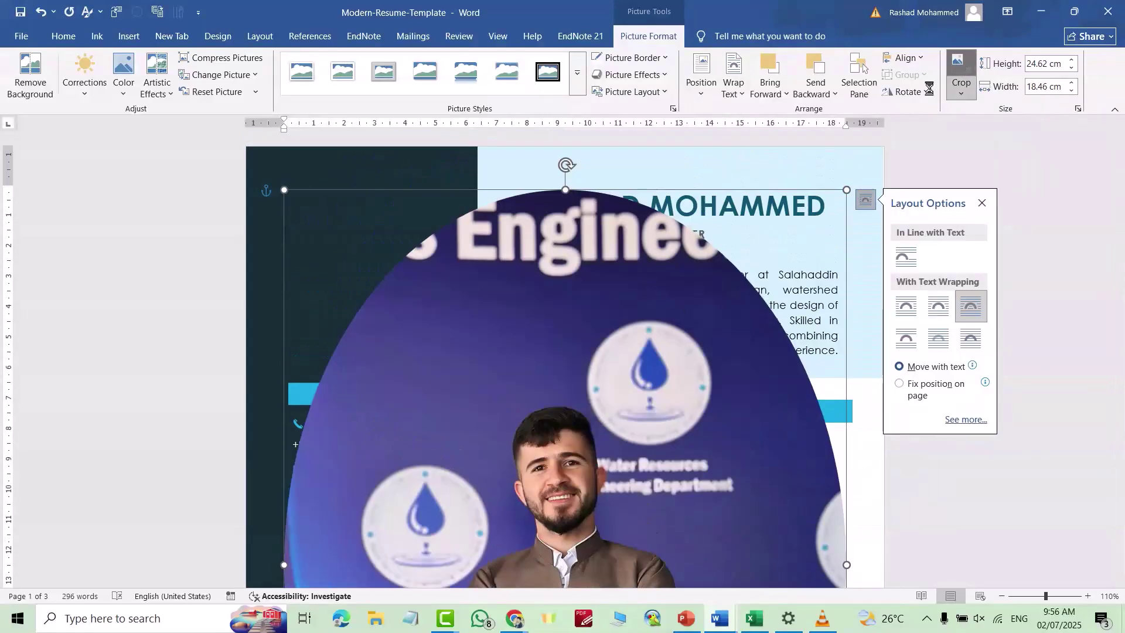
# Crop the oval portrait inward from its top, bottom, right and left edges
pyautogui.moveTo(565, 191); pyautogui.dragTo(565, 372)
pyautogui.scroll(-5, 573, 265)
pyautogui.scroll(-3, 573, 265)
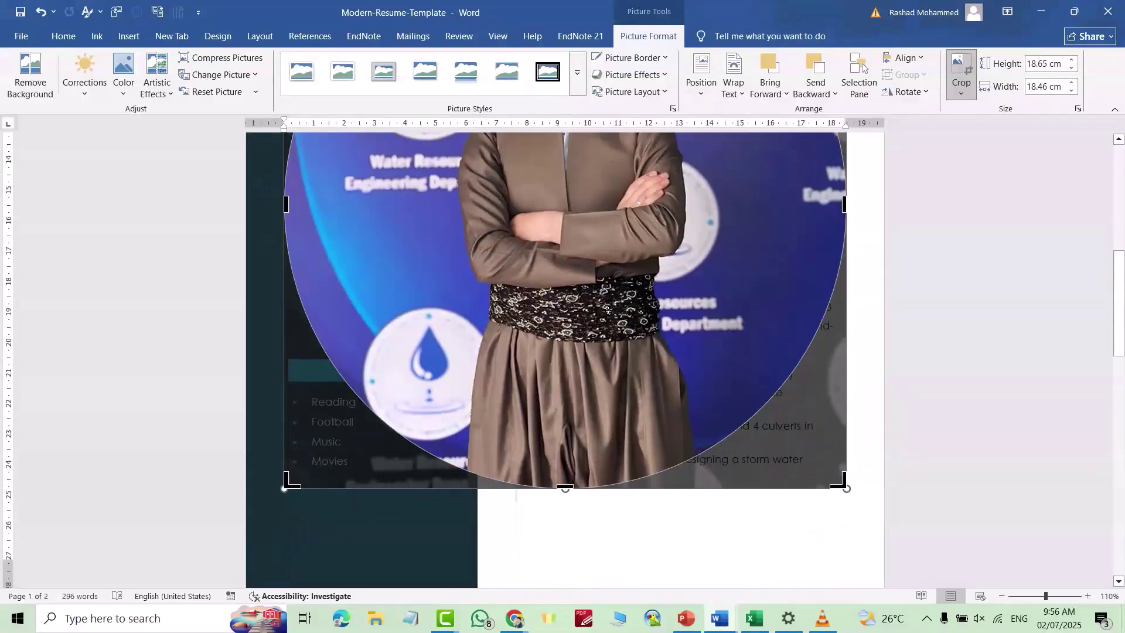
pyautogui.moveTo(565, 422); pyautogui.dragTo(565, 210)
pyautogui.scroll(5, 687, 432)
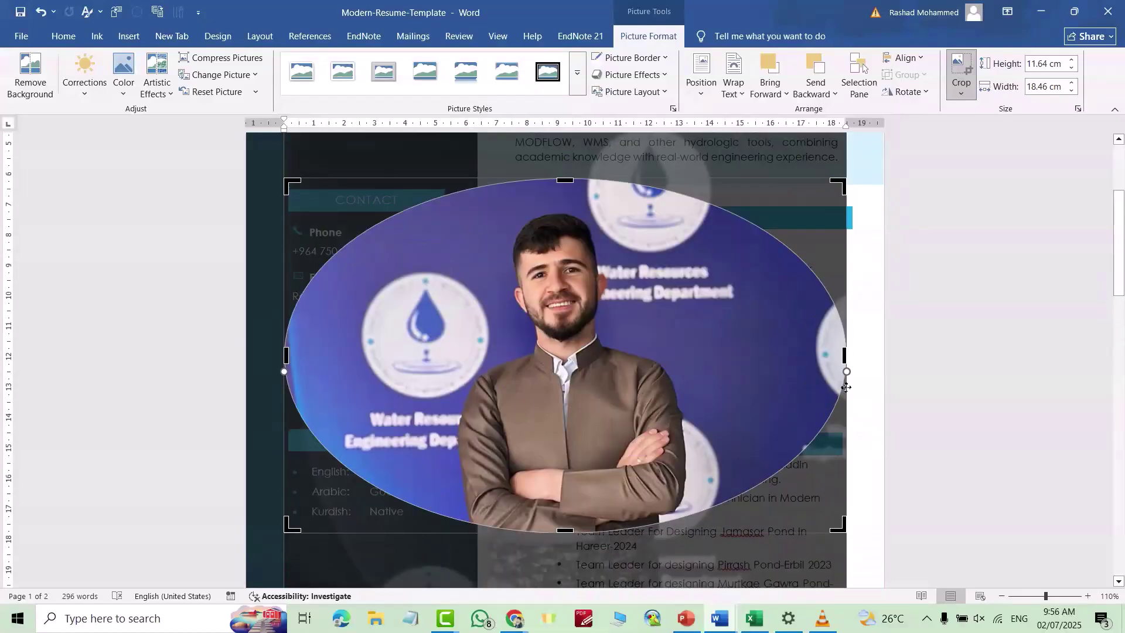
pyautogui.moveTo(845, 355); pyautogui.dragTo(726, 355)
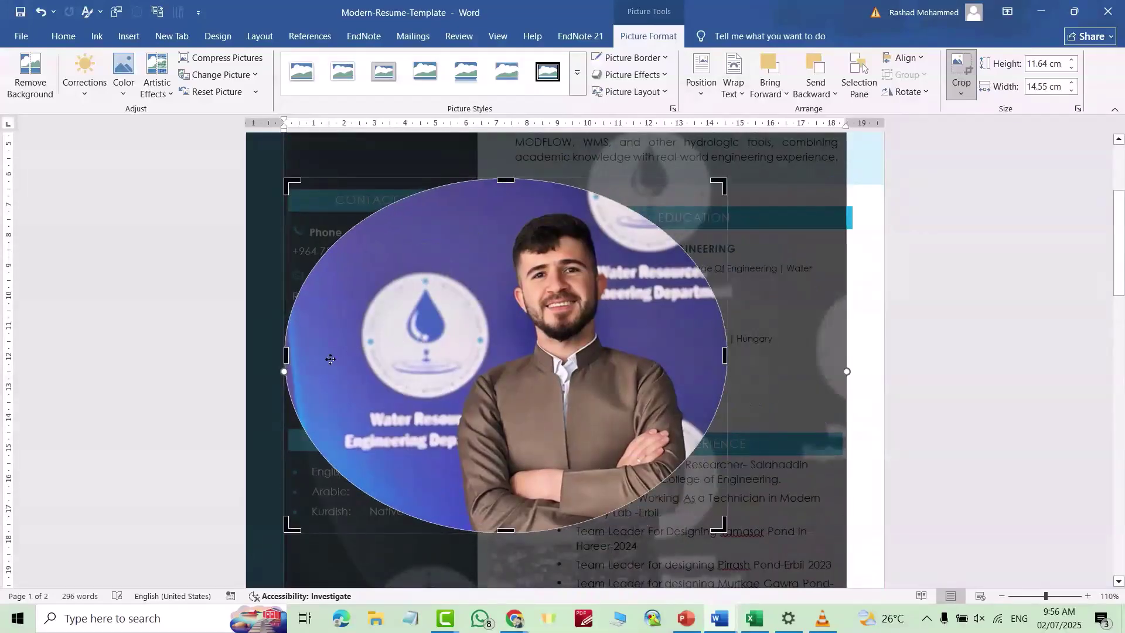
pyautogui.moveTo(286, 355); pyautogui.dragTo(399, 355)
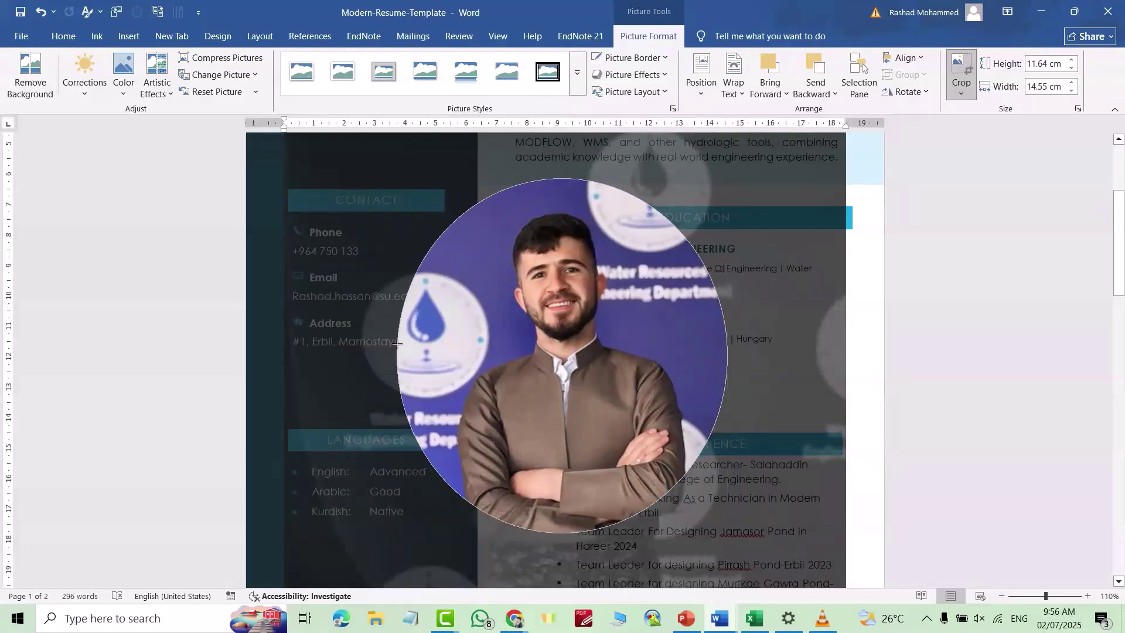
# Refine the crop to a near-round 7 × 7.27 cm shape with the face centered
pyautogui.moveTo(559, 531); pyautogui.dragTo(561, 432)
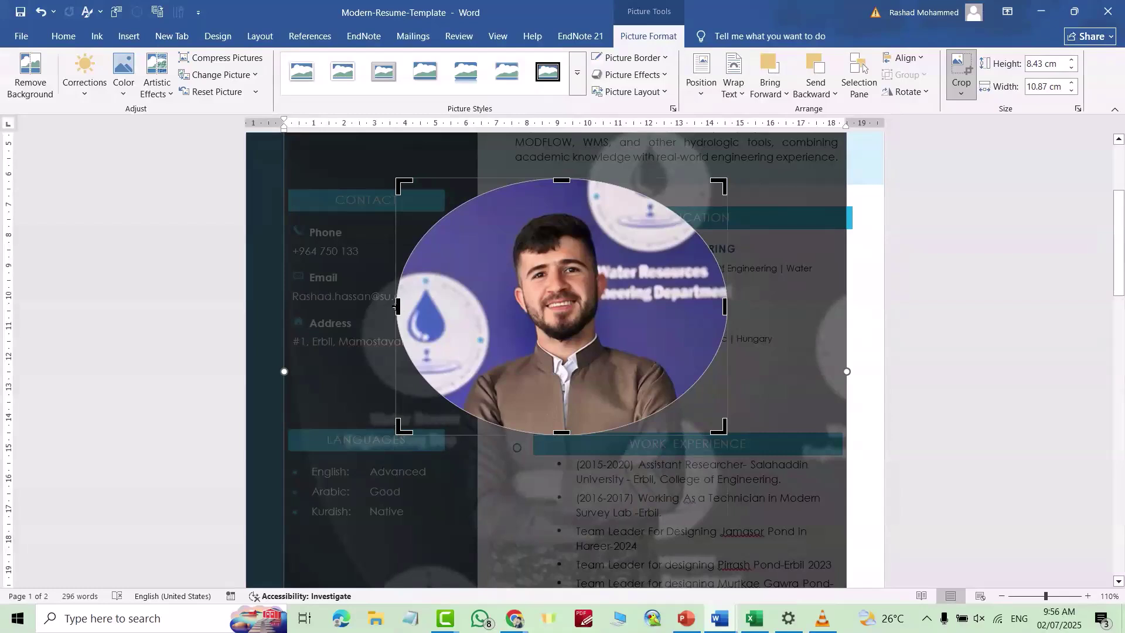
pyautogui.moveTo(396, 306); pyautogui.dragTo(442, 306)
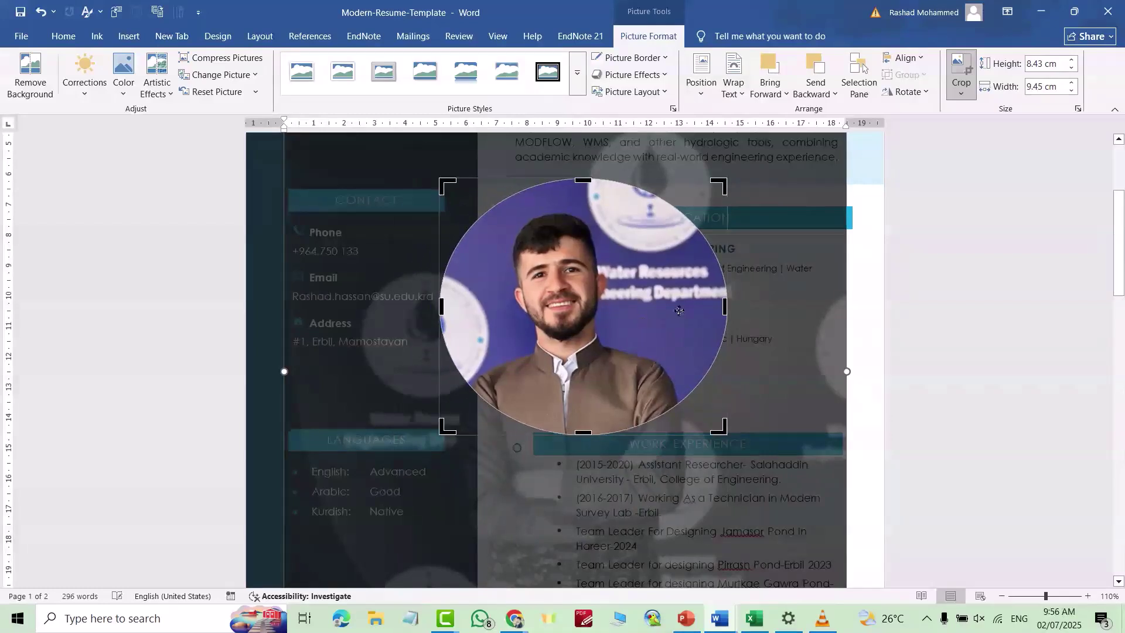
pyautogui.moveTo(726, 306); pyautogui.dragTo(658, 306)
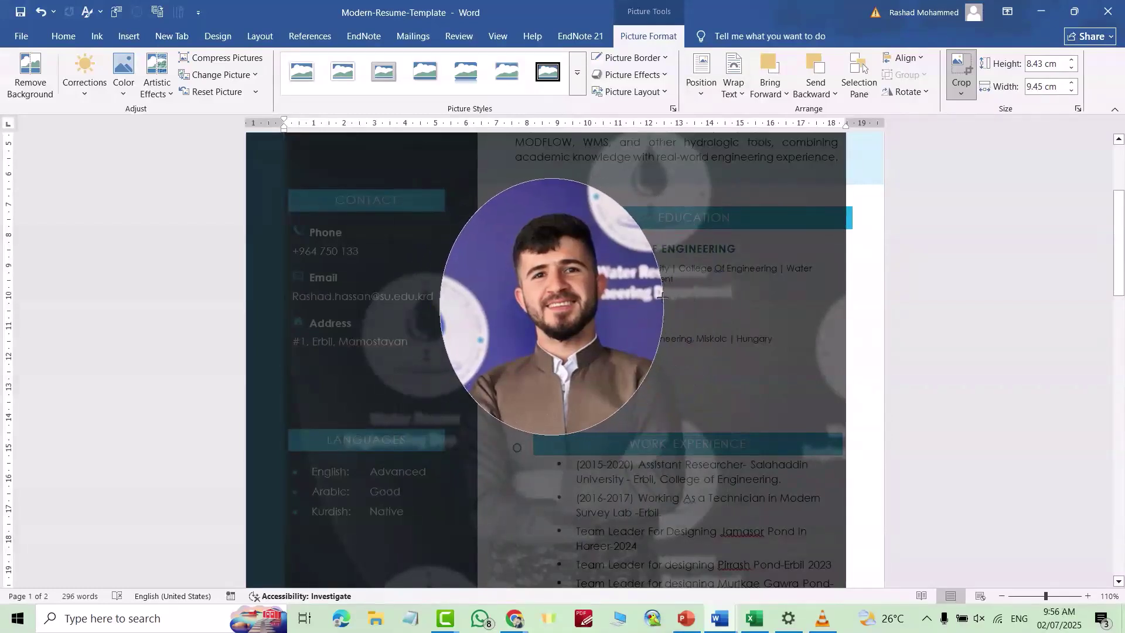
pyautogui.moveTo(559, 186); pyautogui.dragTo(559, 208)
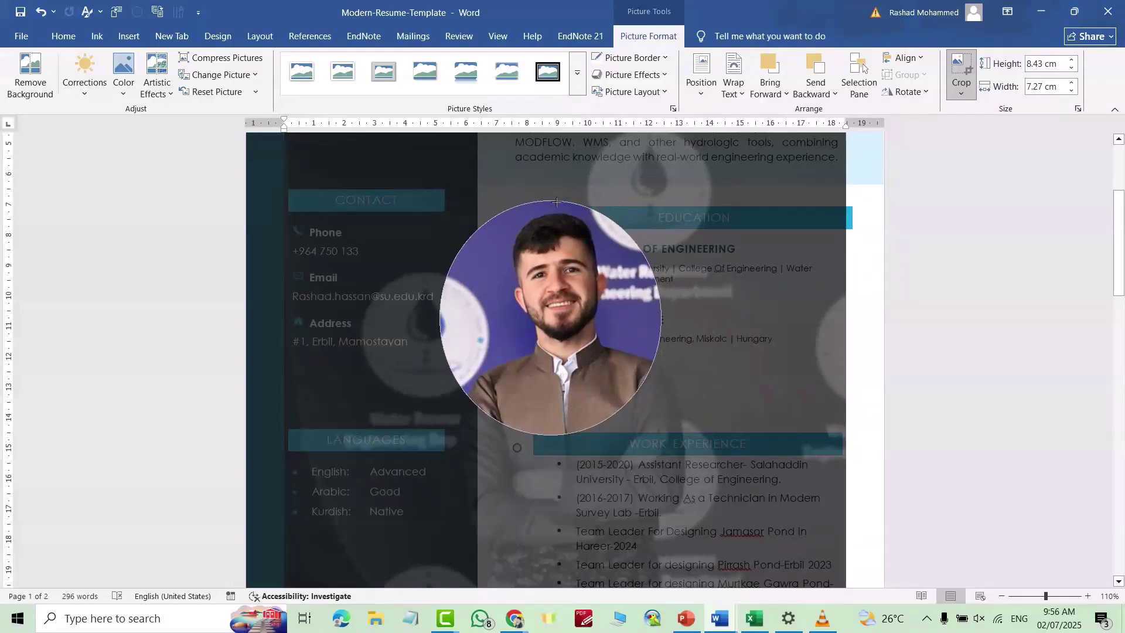
pyautogui.moveTo(556, 430); pyautogui.dragTo(556, 414)
pyautogui.moveTo(594, 381)
pyautogui.mouseDown()
pyautogui.moveTo(604, 378)
pyautogui.moveTo(566, 377)
pyautogui.moveTo(583, 376)
pyautogui.mouseUp()
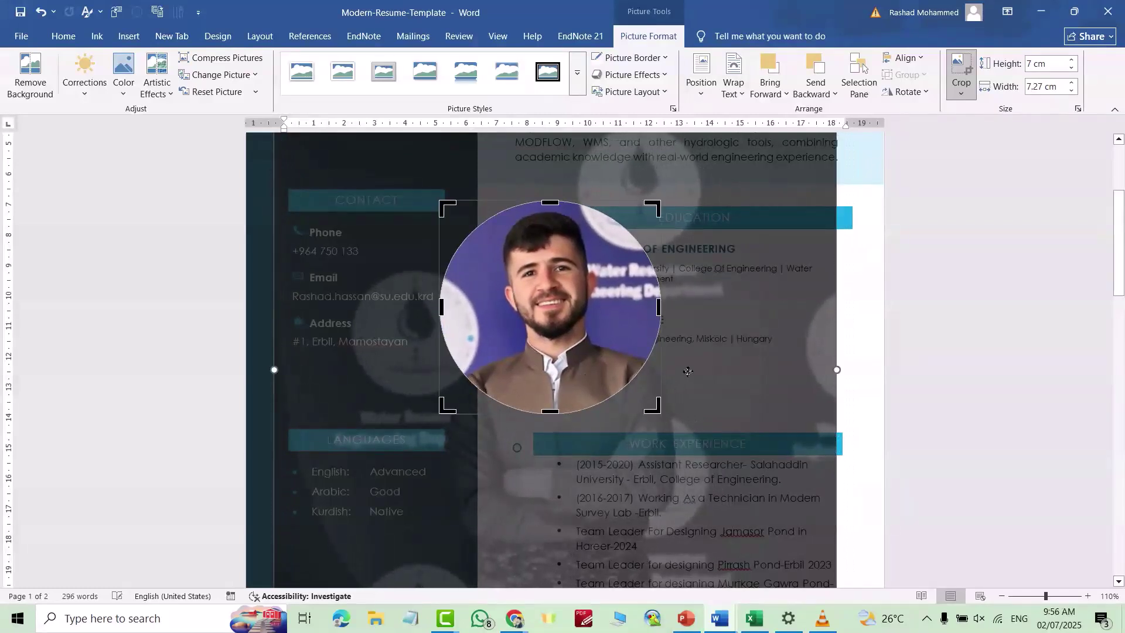
# Finish cropping and give the circular photo a white picture border
pyautogui.click(961, 69)
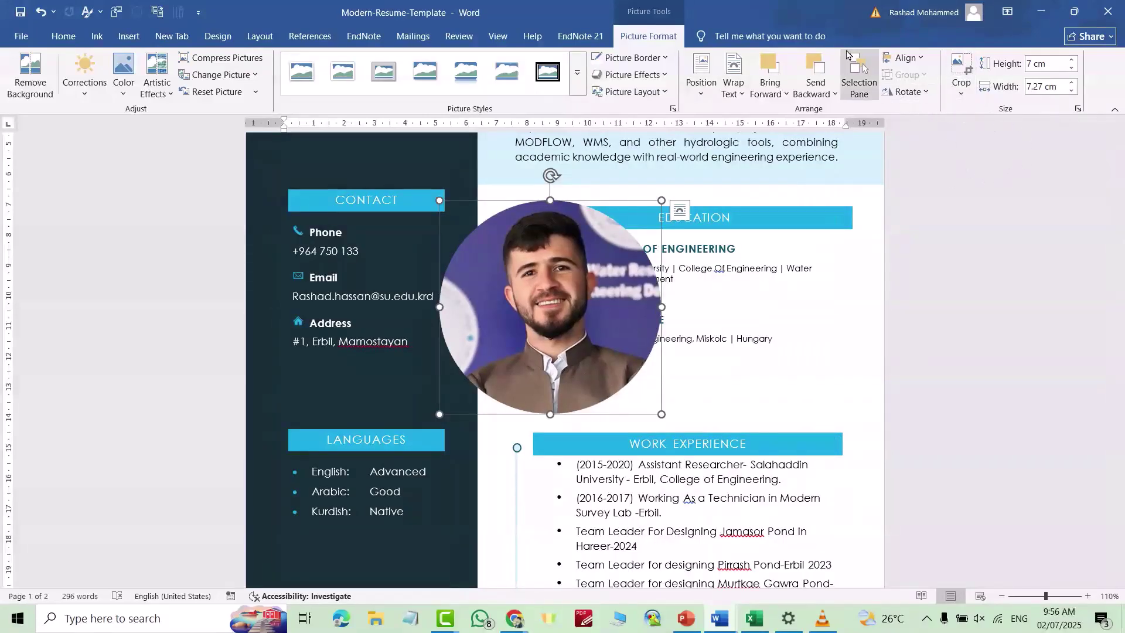
pyautogui.click(666, 59)
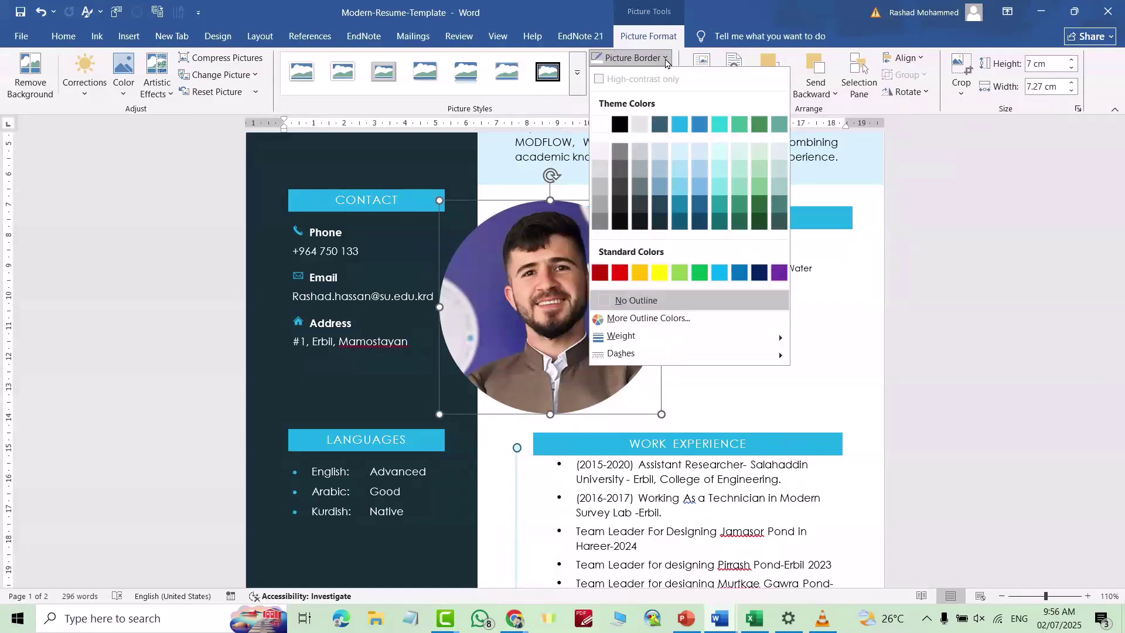
pyautogui.click(603, 124)
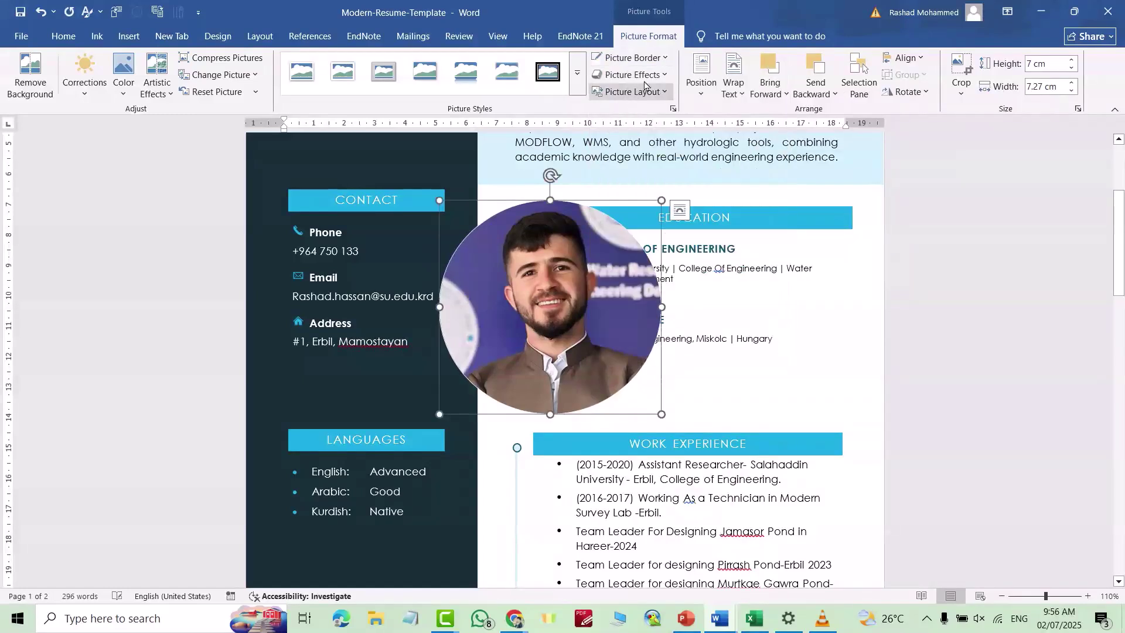
# Increase the white border's weight to 4½ pt
pyautogui.click(667, 59)
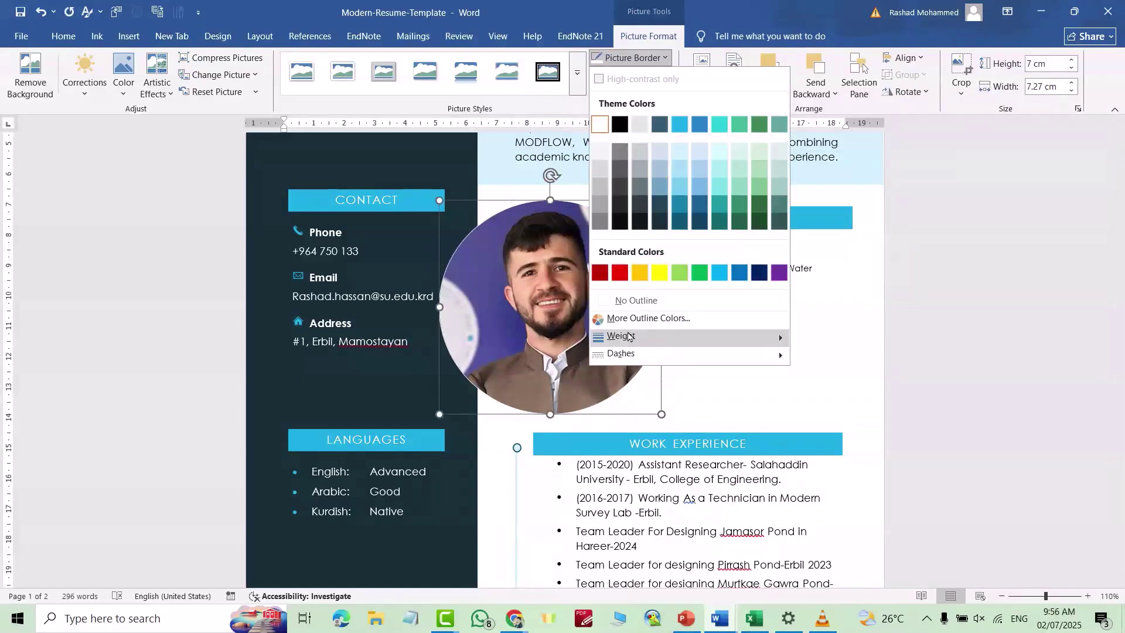
pyautogui.moveTo(633, 336)
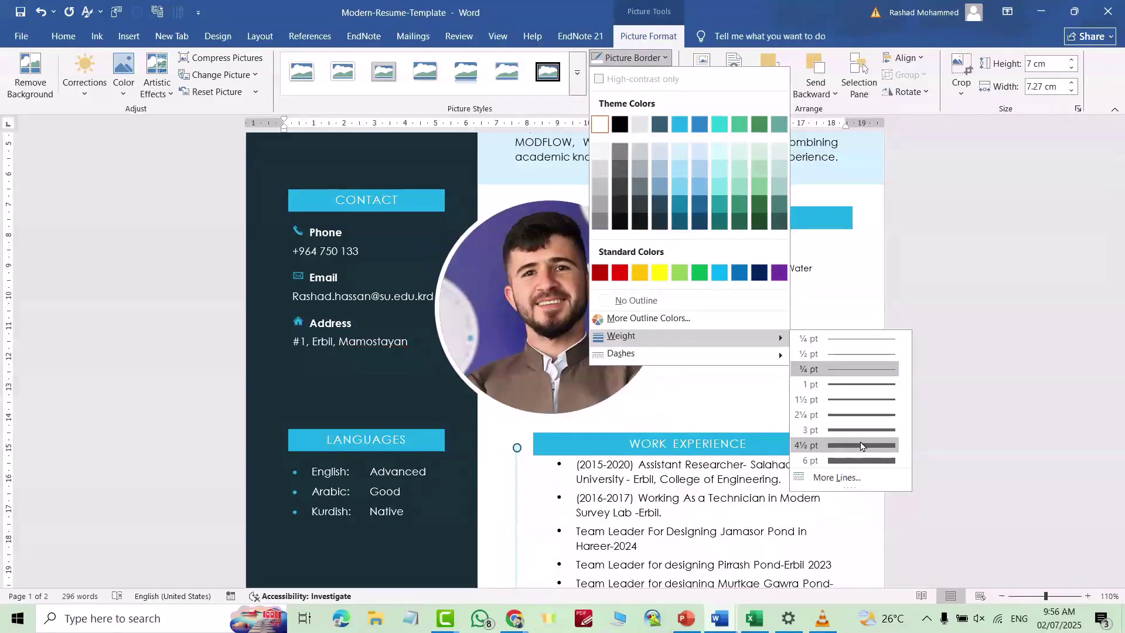
pyautogui.click(859, 433)
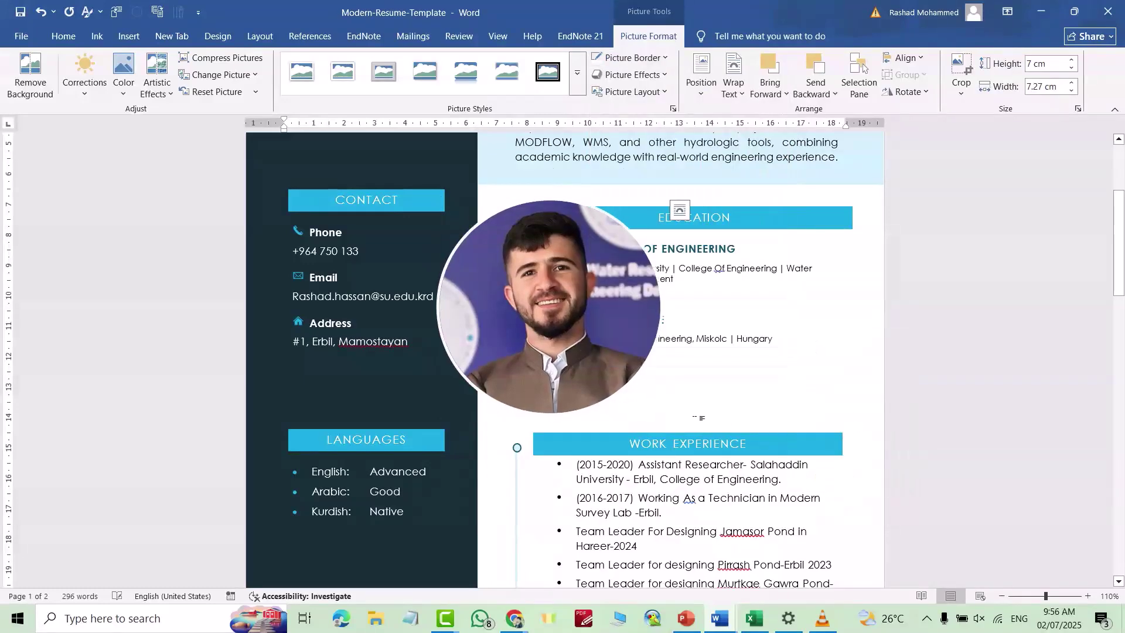
pyautogui.scroll(3, 809, 450)
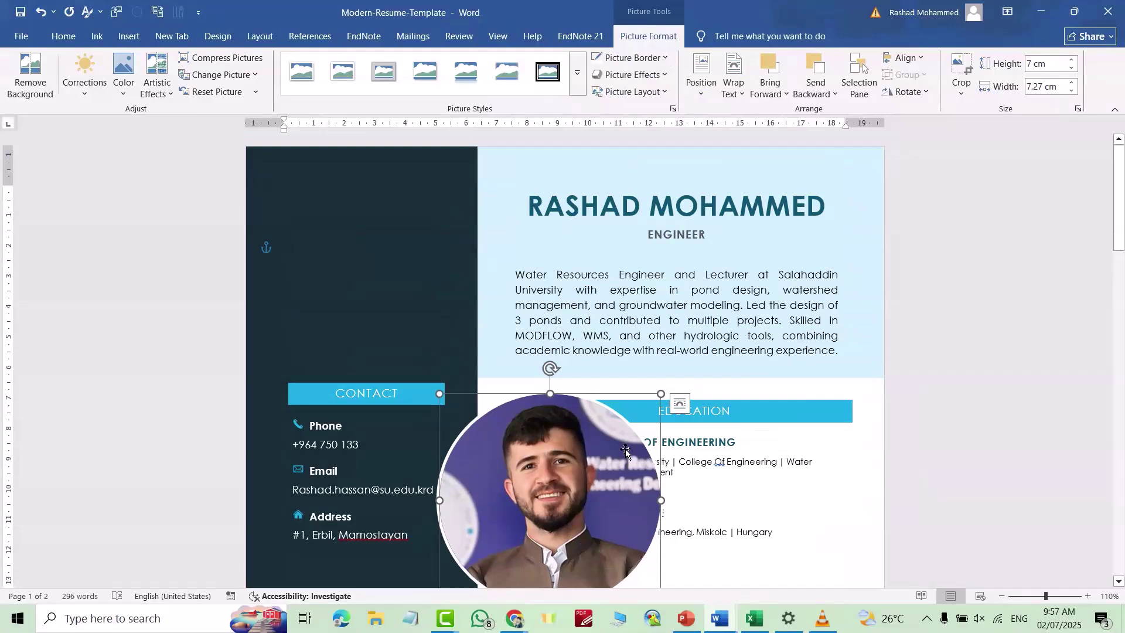
# Move the photo, floating in front of text, to the top of the left column above CONTACT
pyautogui.moveTo(626, 450); pyautogui.dragTo(438, 182)
pyautogui.click(492, 198)
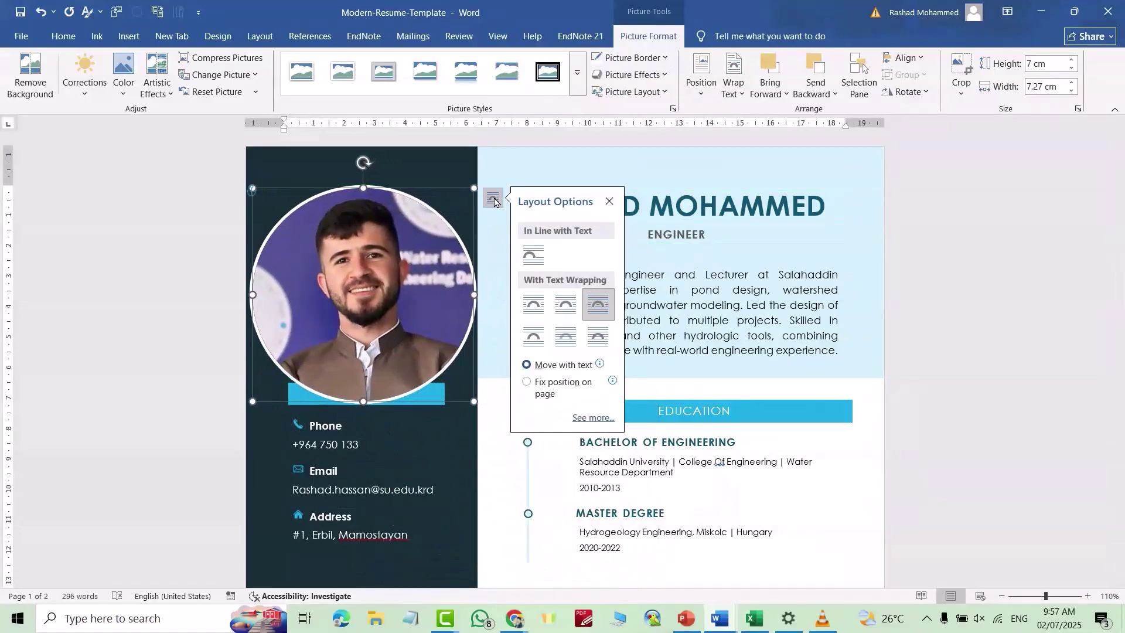
pyautogui.click(599, 336)
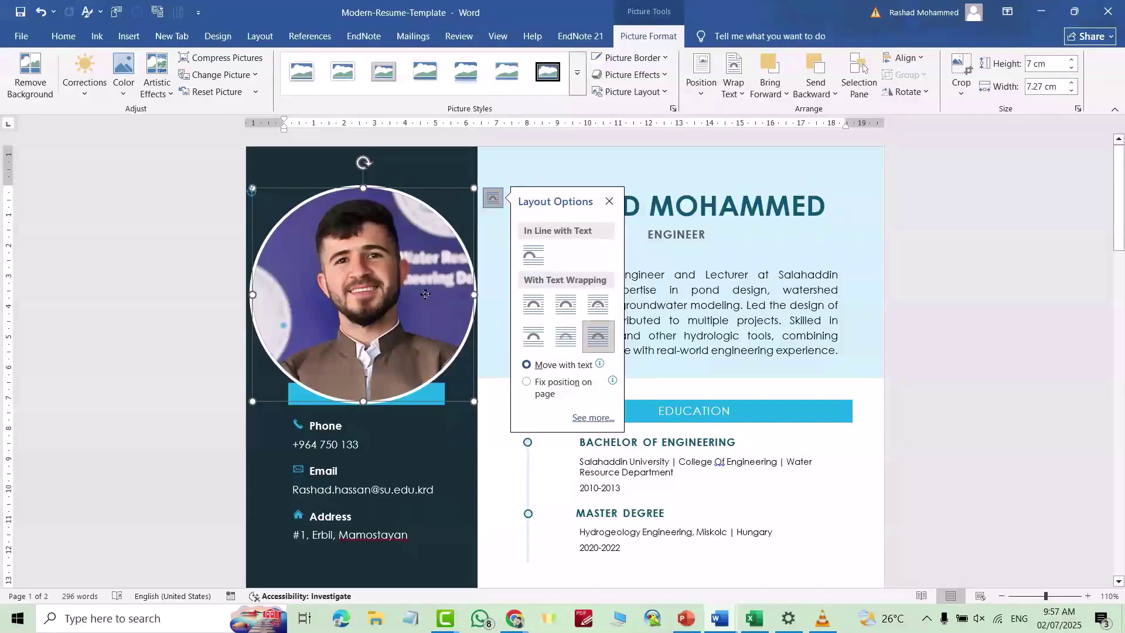
pyautogui.moveTo(425, 294); pyautogui.dragTo(422, 266)
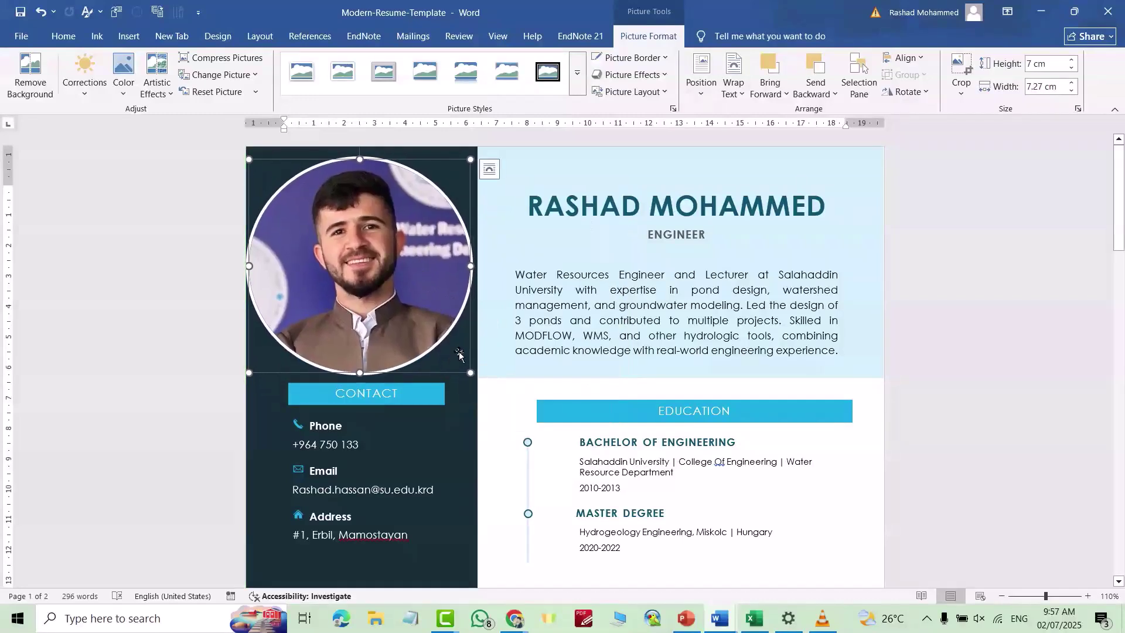
# Shrink the photo to about 5.23 × 5.44 cm and nudge it slightly higher
pyautogui.moveTo(470, 372); pyautogui.dragTo(438, 342)
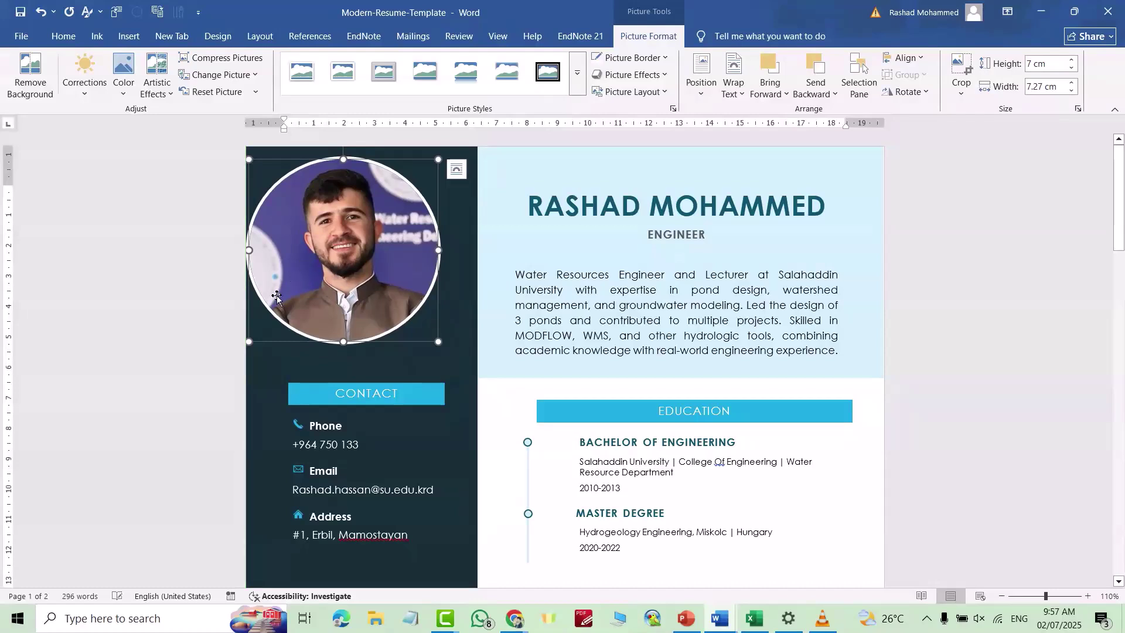
pyautogui.moveTo(249, 159); pyautogui.dragTo(272, 182)
pyautogui.moveTo(339, 259); pyautogui.dragTo(339, 250)
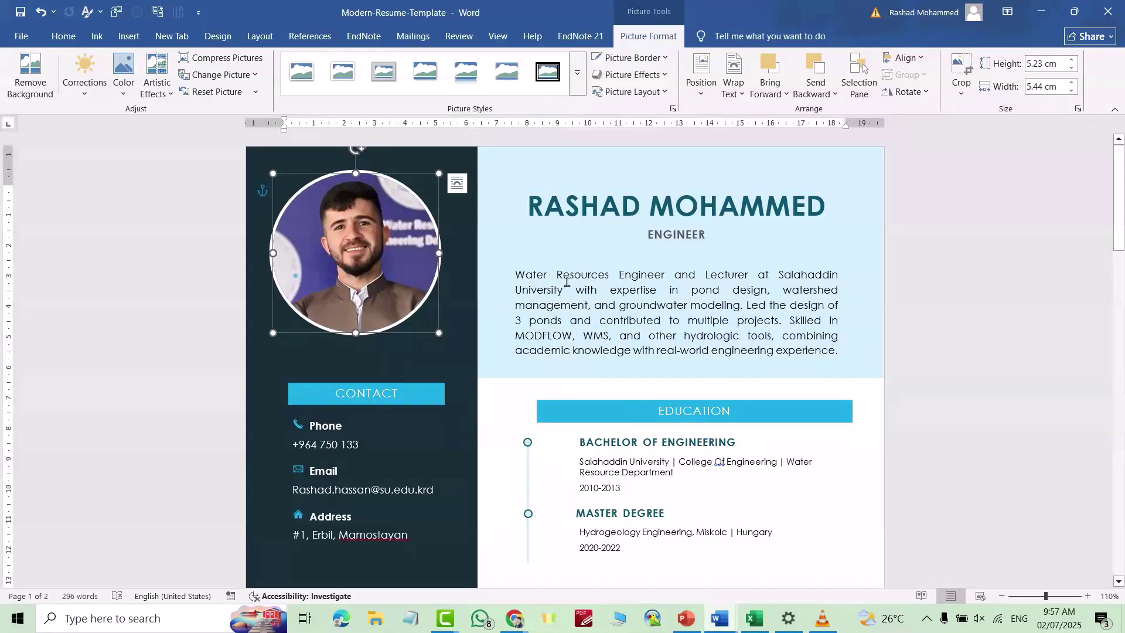
pyautogui.scroll(-2, 331, 420)
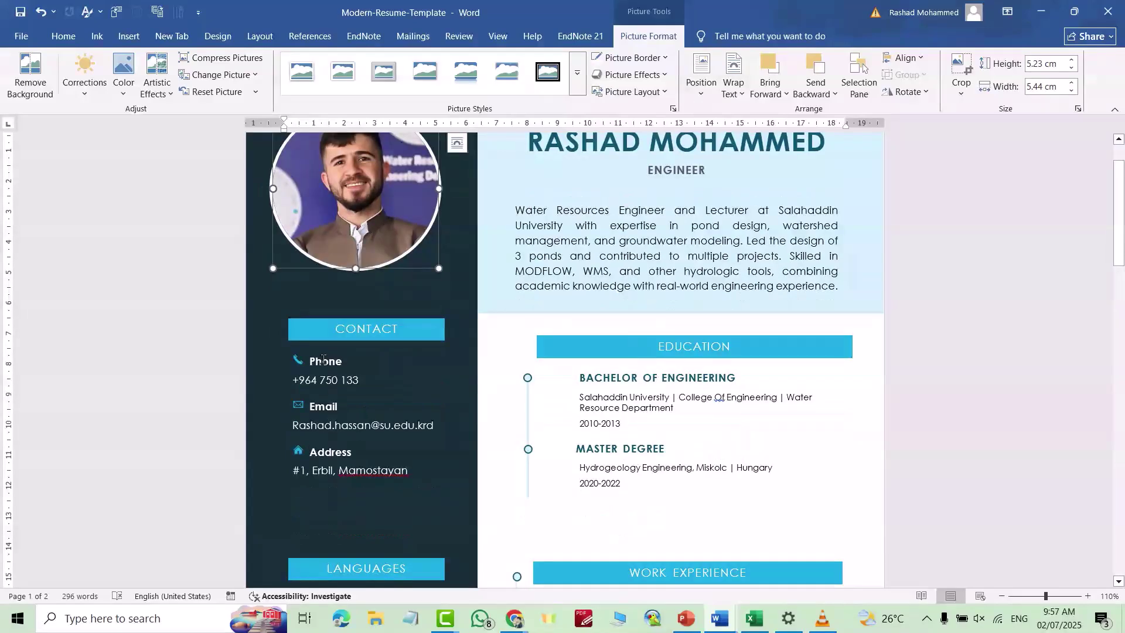
pyautogui.scroll(-2, 346, 381)
pyautogui.scroll(-2, 358, 383)
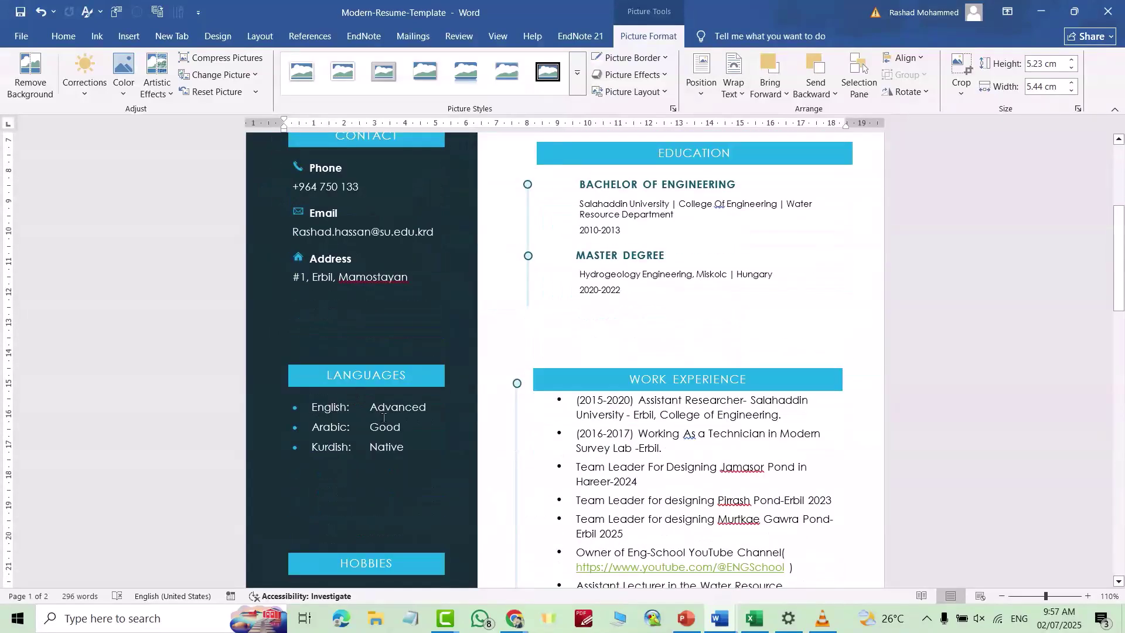
pyautogui.scroll(-4, 380, 460)
pyautogui.scroll(2, 839, 382)
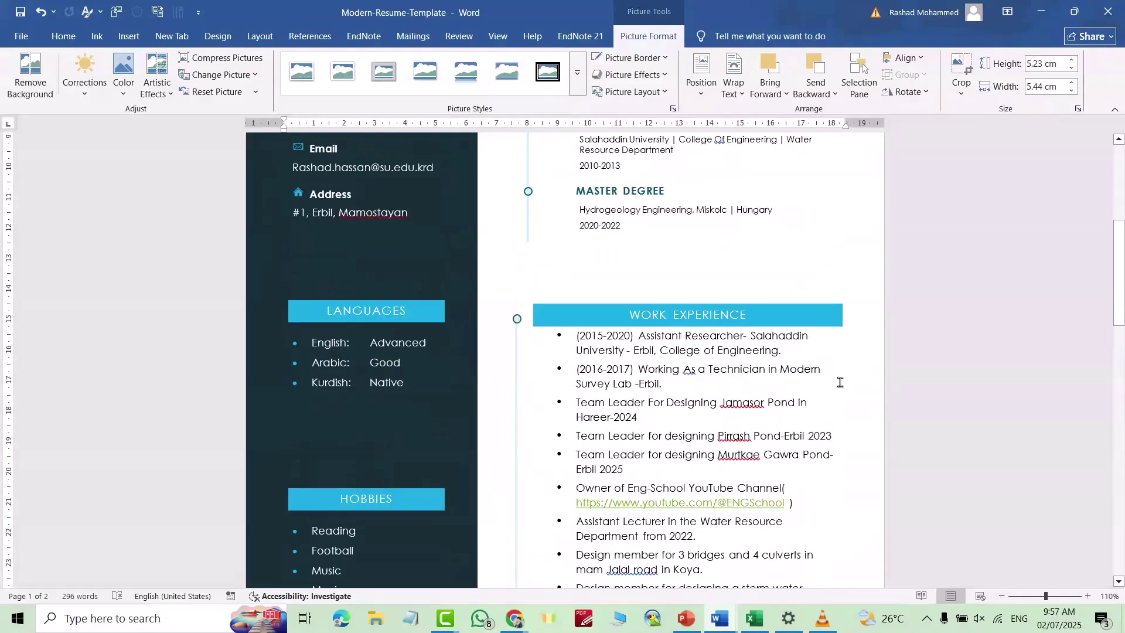
pyautogui.scroll(4, 840, 382)
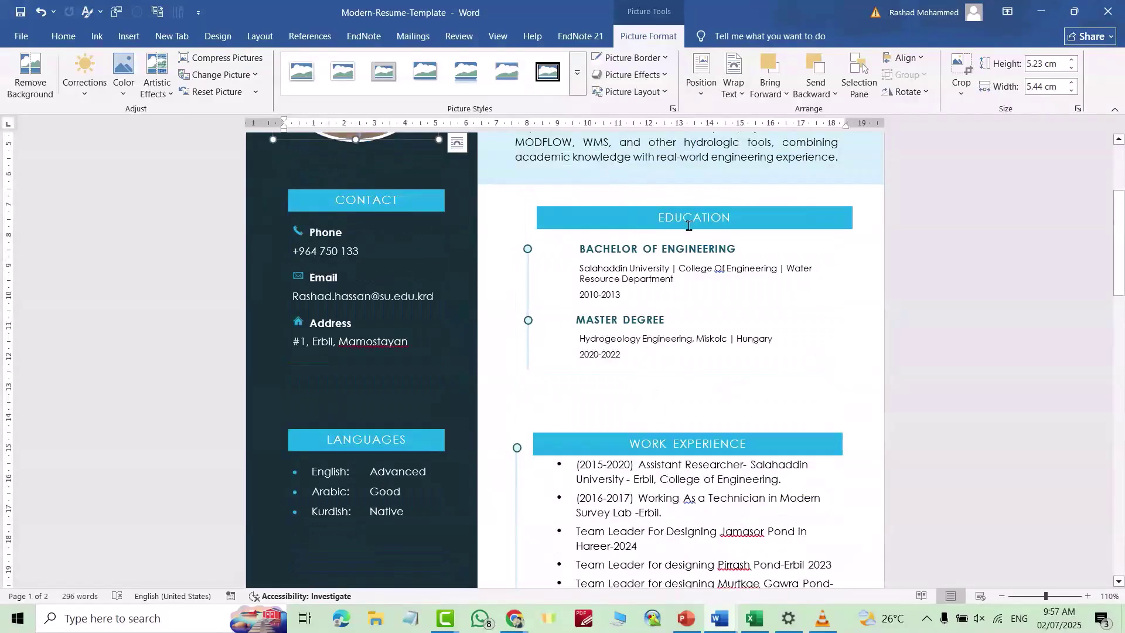
pyautogui.moveTo(779, 268); pyautogui.dragTo(715, 268)
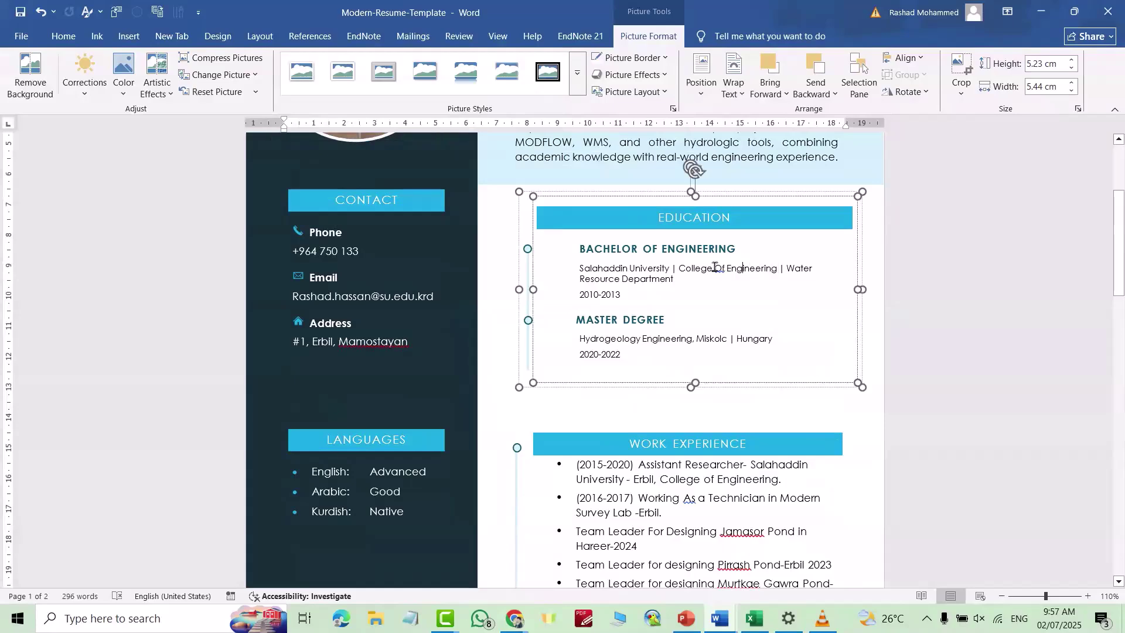
pyautogui.scroll(-2, 716, 399)
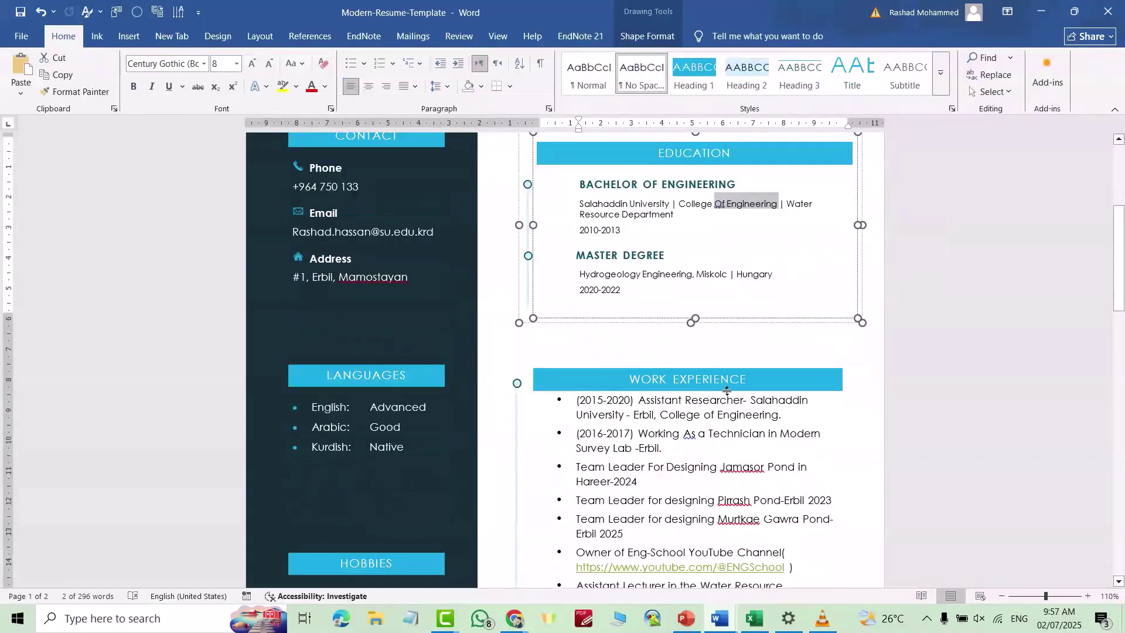
pyautogui.scroll(-6, 737, 390)
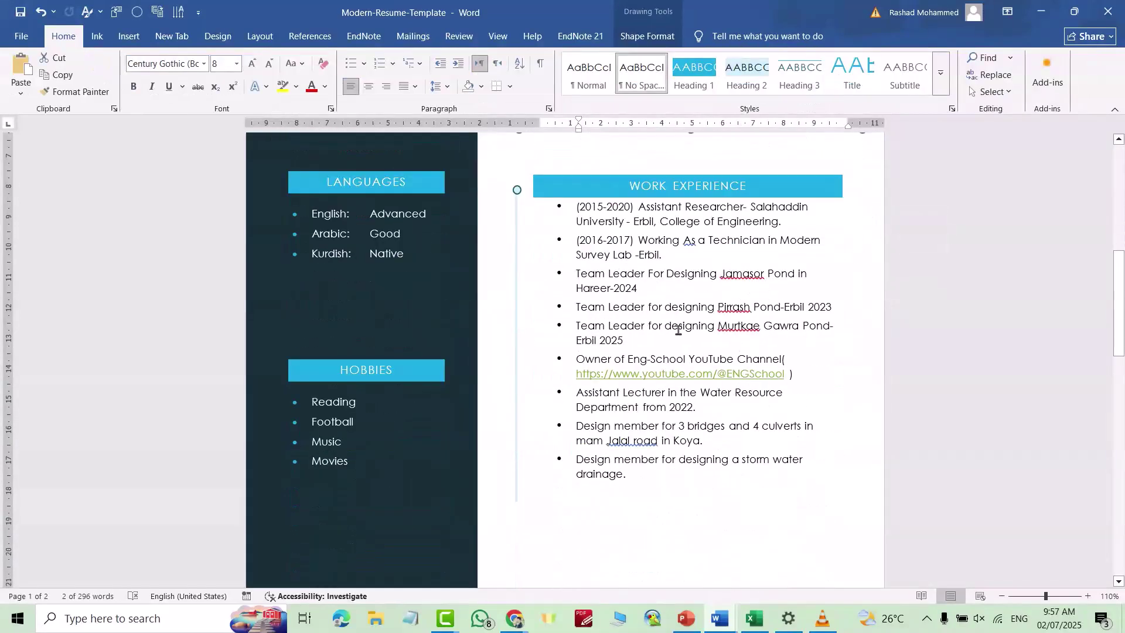
pyautogui.scroll(-10, 678, 330)
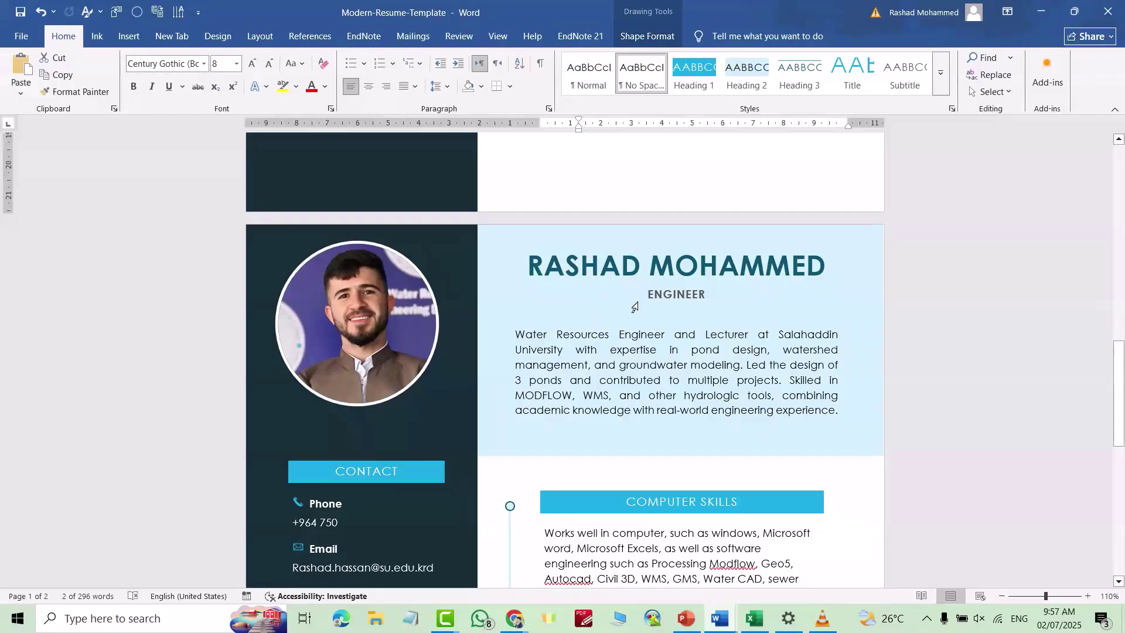
pyautogui.scroll(-6, 672, 306)
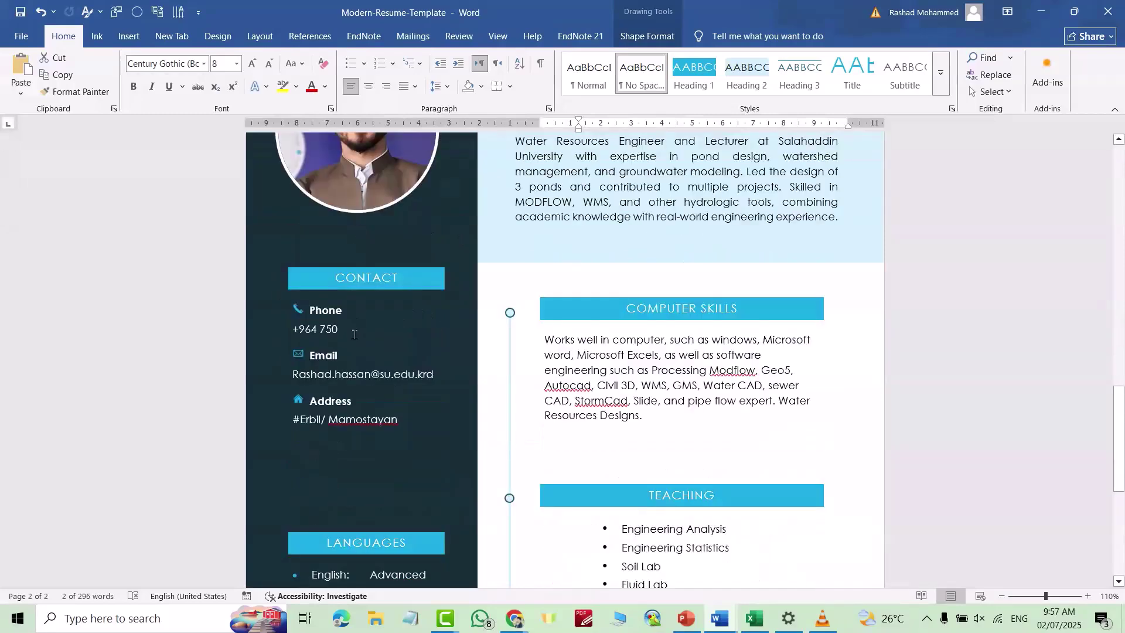
pyautogui.scroll(-6, 354, 334)
pyautogui.scroll(-2, 357, 361)
pyautogui.scroll(12, 363, 352)
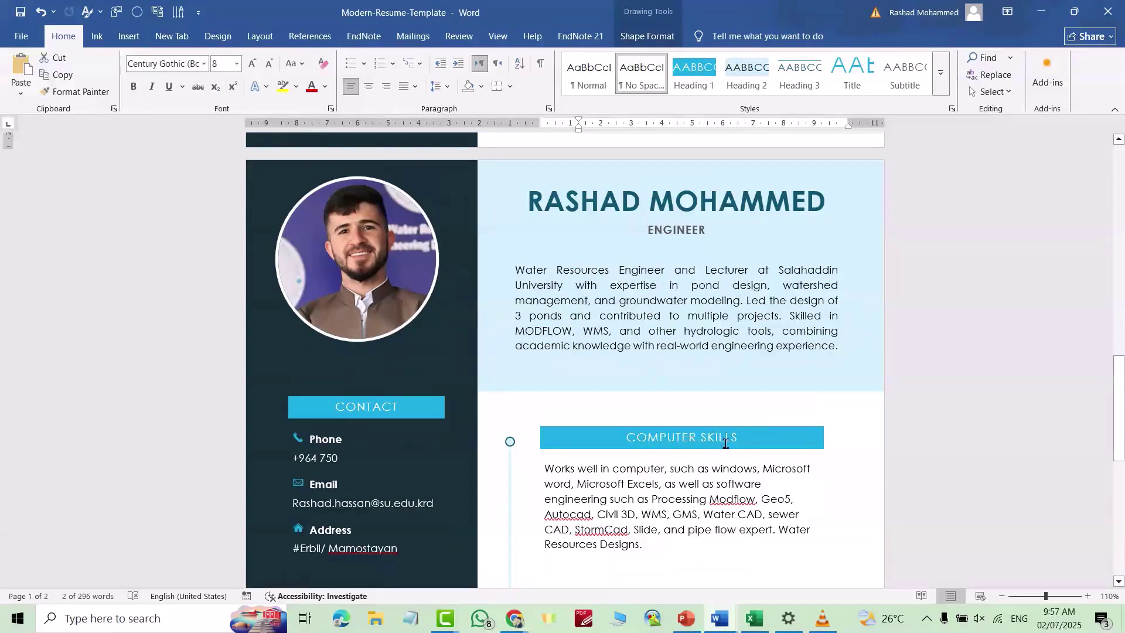
pyautogui.scroll(-2, 726, 444)
pyautogui.scroll(-5, 615, 385)
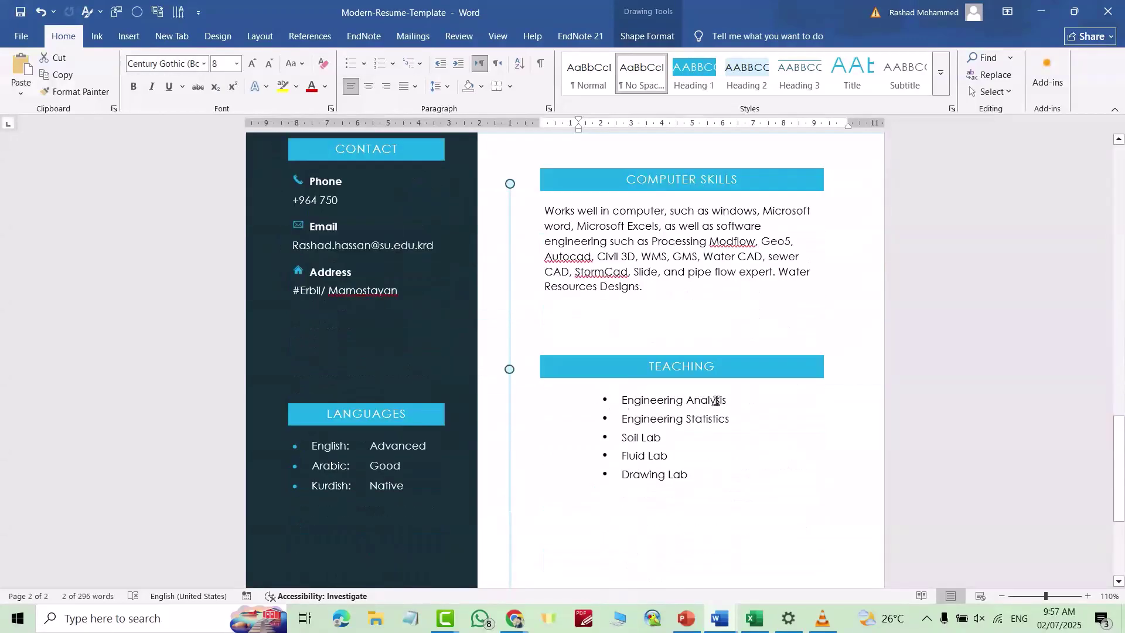
pyautogui.moveTo(724, 631)
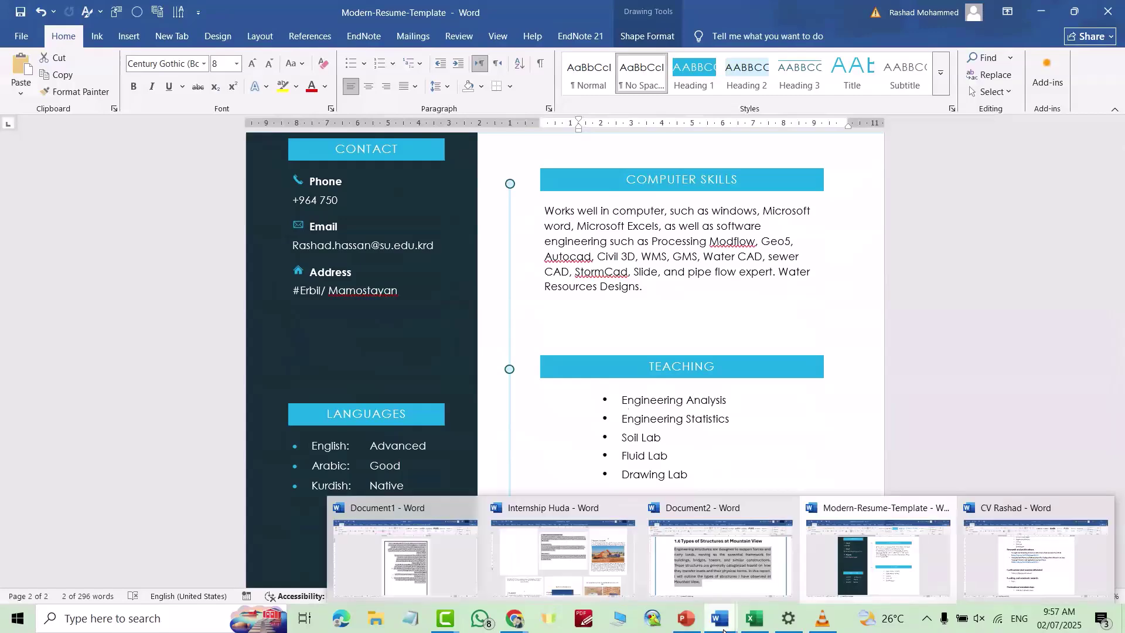
# Select the Research and publications heading and both papers in CV Rashad, then return to Modern-Resume-Template
pyautogui.click(1036, 554)
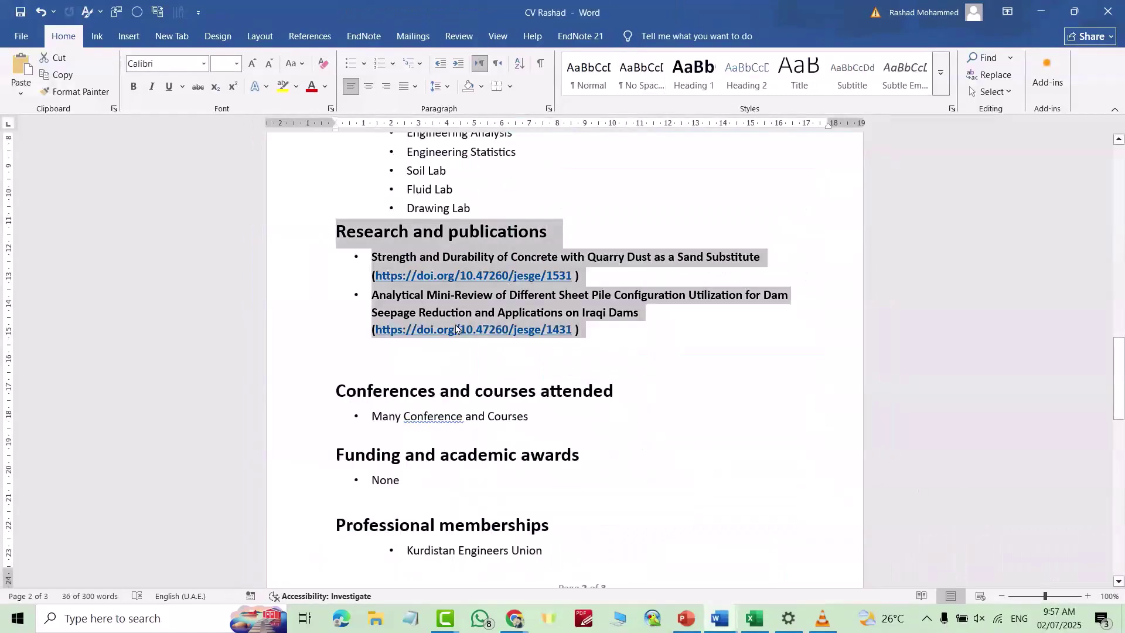
pyautogui.click(349, 234)
pyautogui.moveTo(339, 228); pyautogui.dragTo(600, 338)
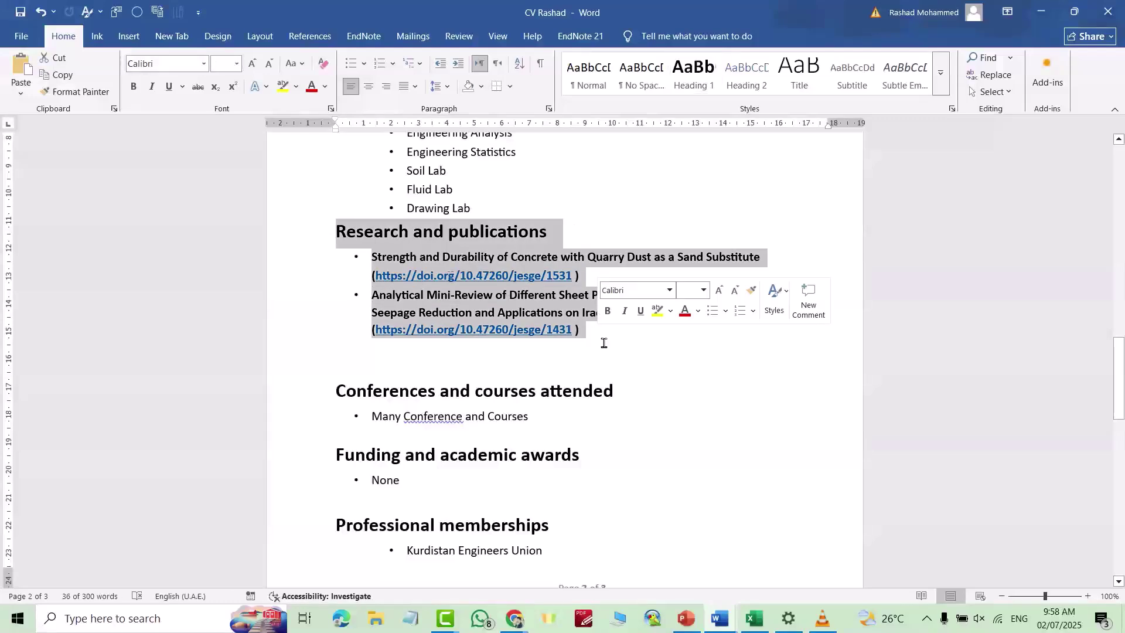
pyautogui.moveTo(726, 630)
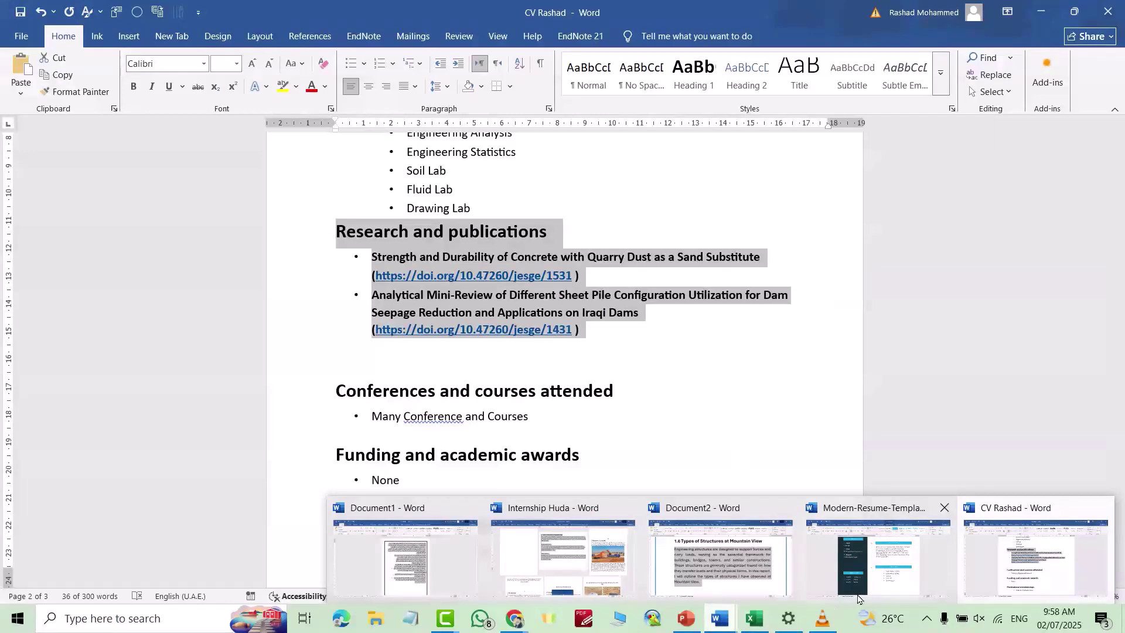
pyautogui.click(877, 554)
# Paste the Research and Publications section below Drawing Lab under Teaching
pyautogui.click(585, 520)
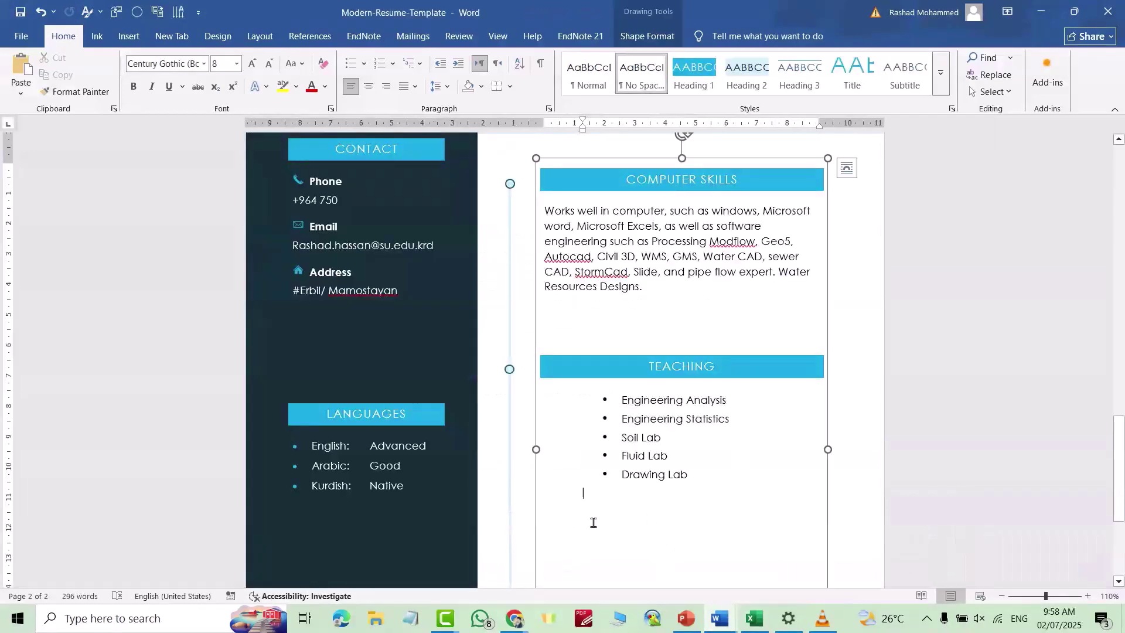
pyautogui.click(600, 517)
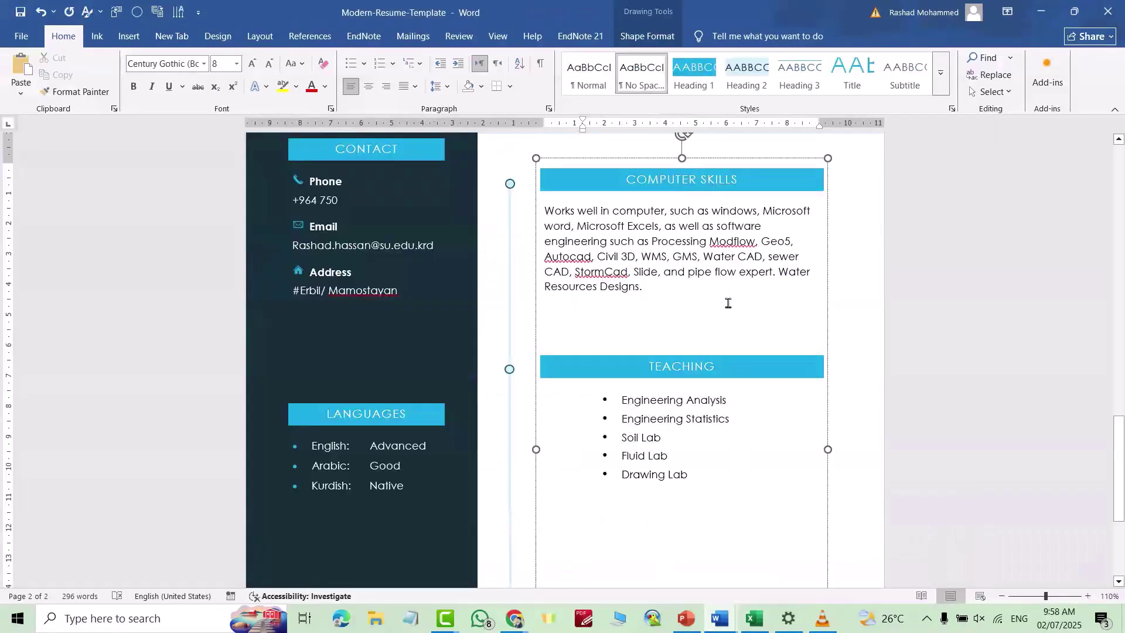
pyautogui.scroll(-2, 728, 305)
pyautogui.write('RESEARCH AND PUBLICATIONS Strength and Durability of Concrete with Quarry Dust as a Sand Substitute (https://doi.org/10.47260/jesge/1531 ) Analytical Mini-Review of Different Sheet Pile Configuration Utilization for Dam Seepage Reduction and Applications on Iraqi Dams (https://doi.org/10.47260/jesge/1431 )')
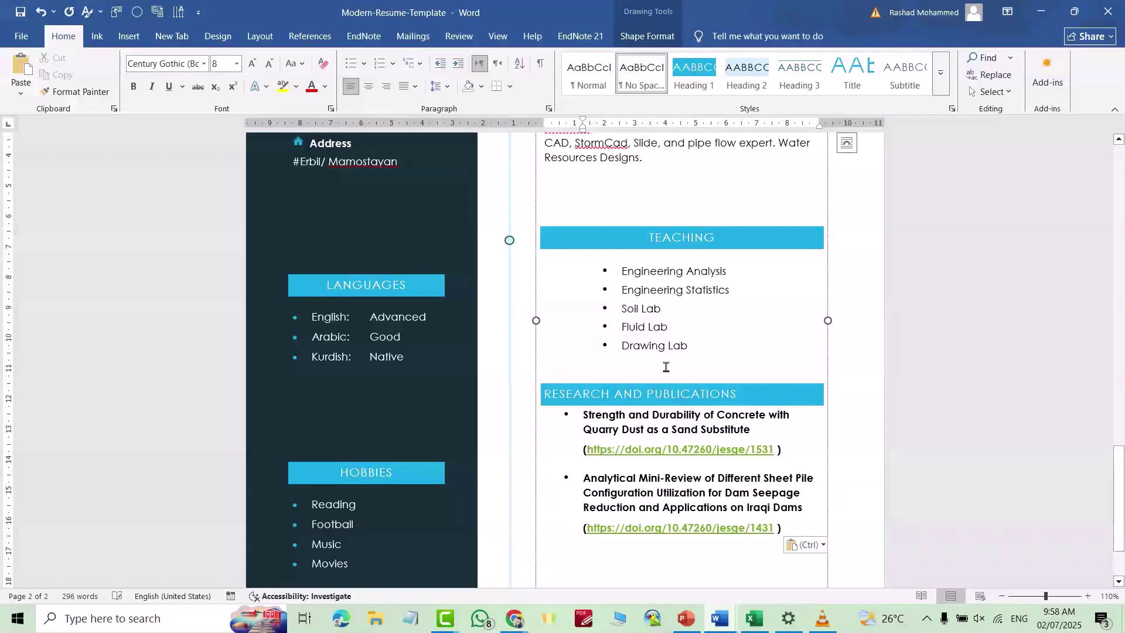
# Copy the small timeline circle marker and place it beside the Research and Publications heading
pyautogui.click(510, 242)
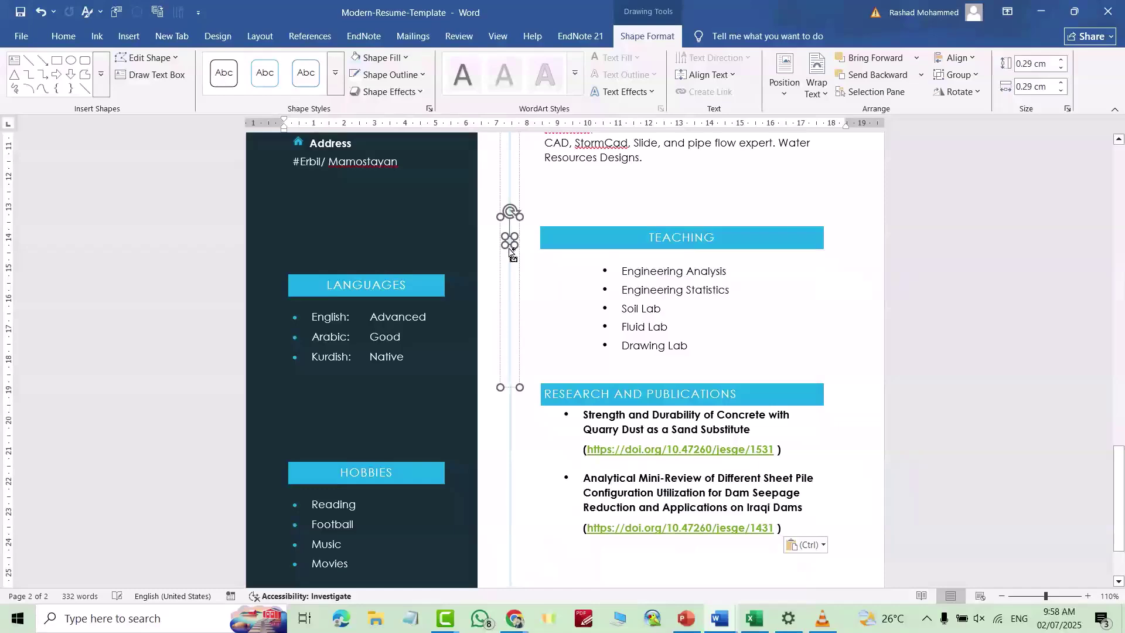
pyautogui.hotkey('ctrl', 'v')
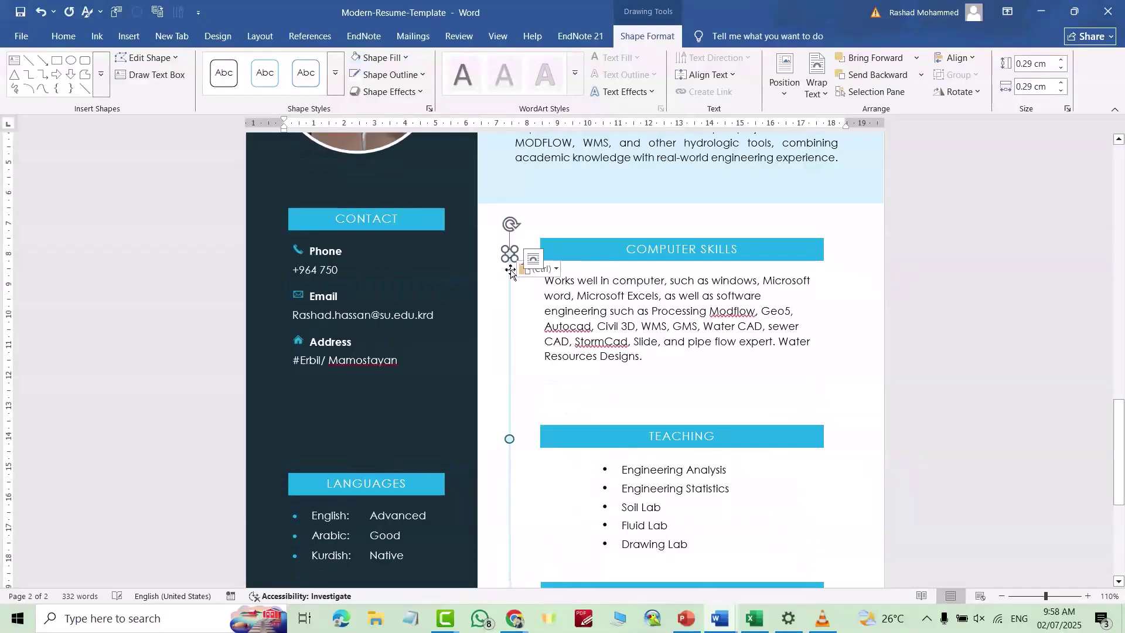
pyautogui.scroll(-3, 516, 270)
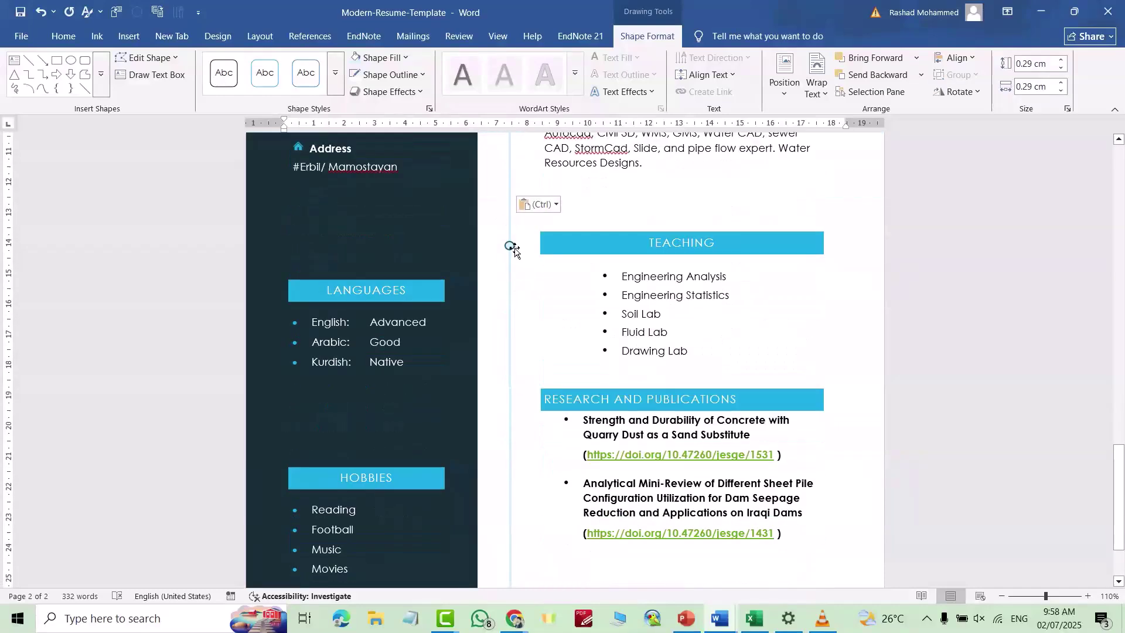
pyautogui.click(512, 248)
pyautogui.click(510, 248)
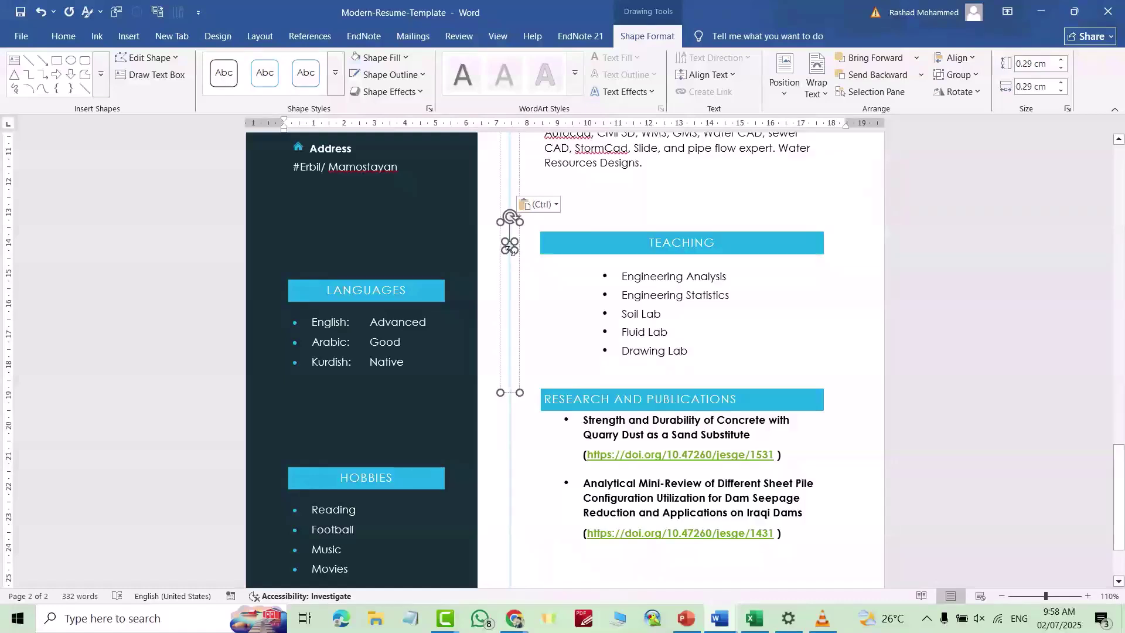
pyautogui.hotkey('ctrl', 'v')
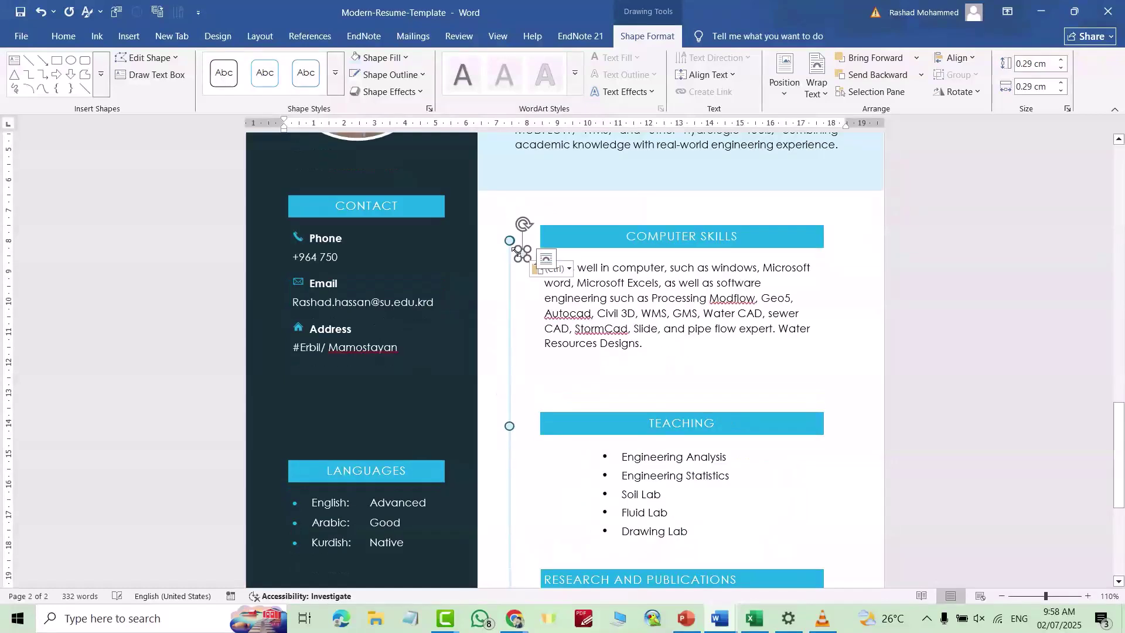
pyautogui.moveTo(523, 256); pyautogui.dragTo(510, 575)
# Deselect the marker, review the updated résumé and go to the File backstage
pyautogui.scroll(-3, 708, 475)
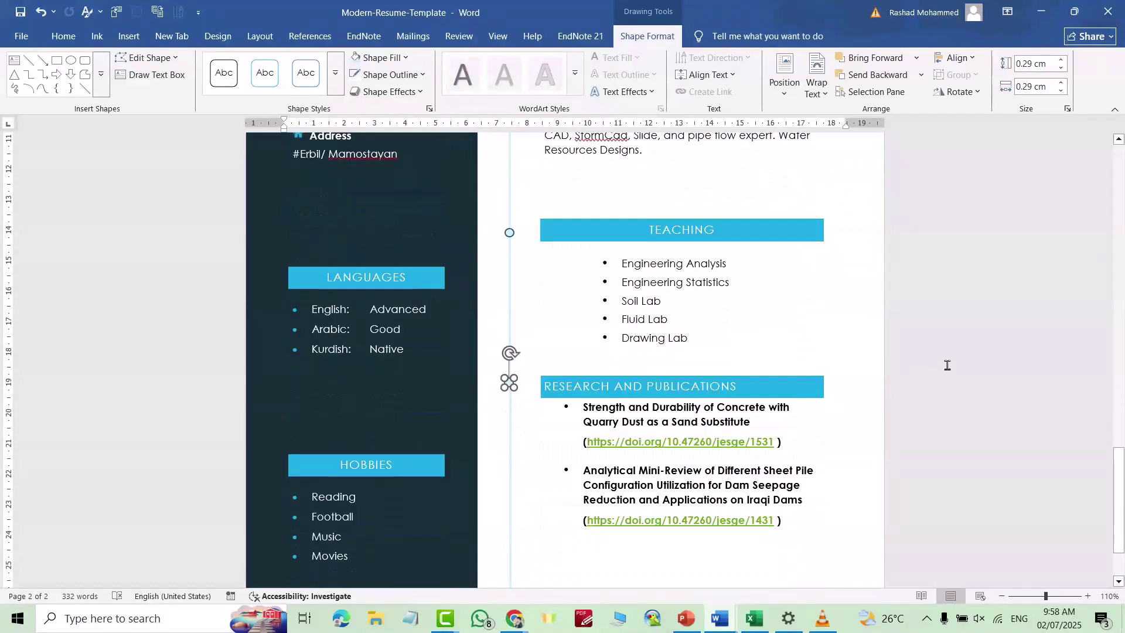
pyautogui.click(947, 363)
pyautogui.scroll(-3, 587, 432)
pyautogui.scroll(5, 689, 357)
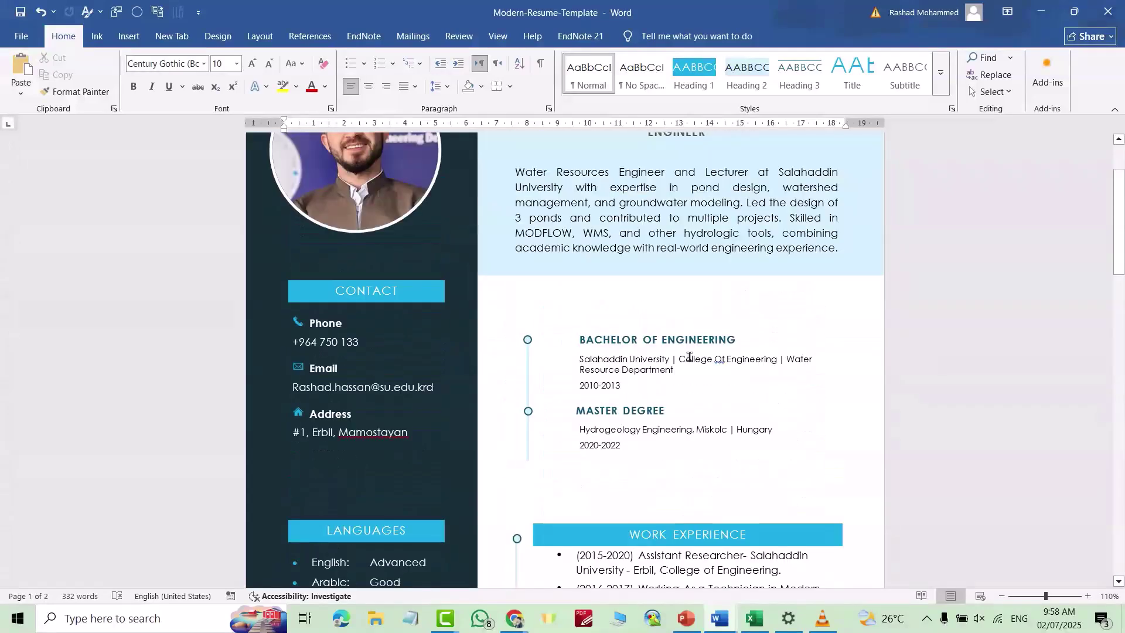
pyautogui.scroll(-5, 710, 319)
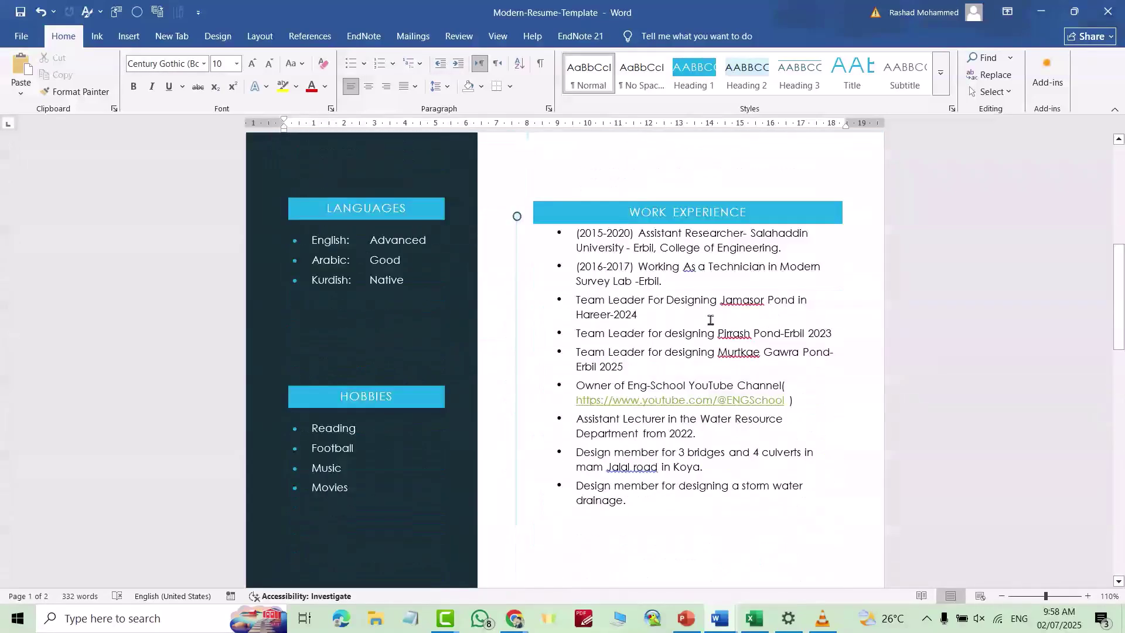
pyautogui.scroll(5, 714, 320)
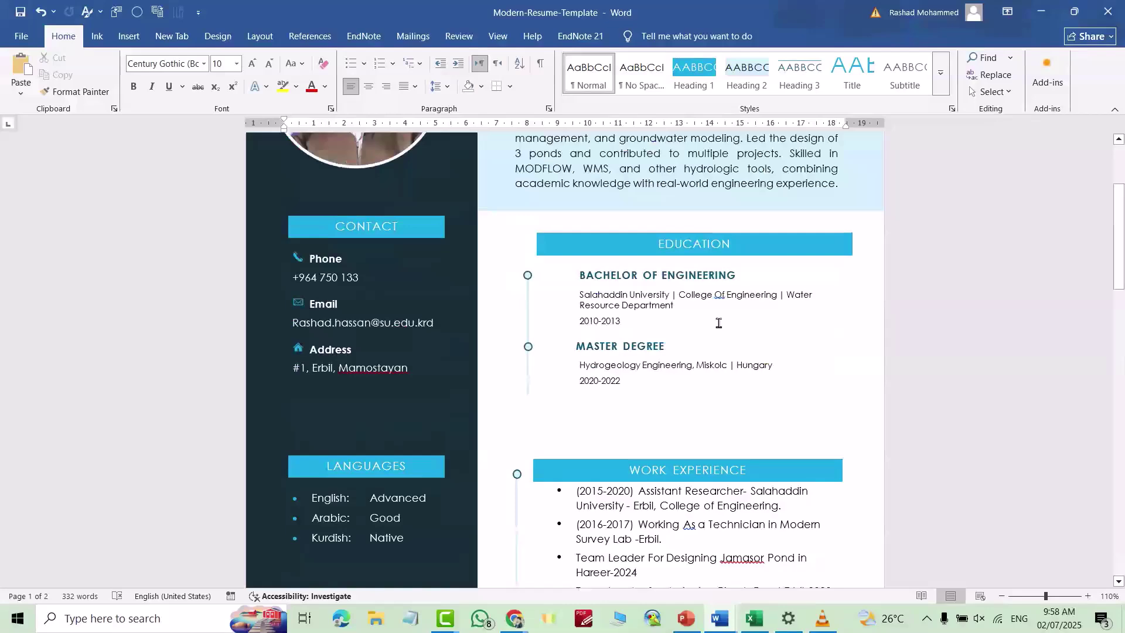
pyautogui.scroll(4, 718, 323)
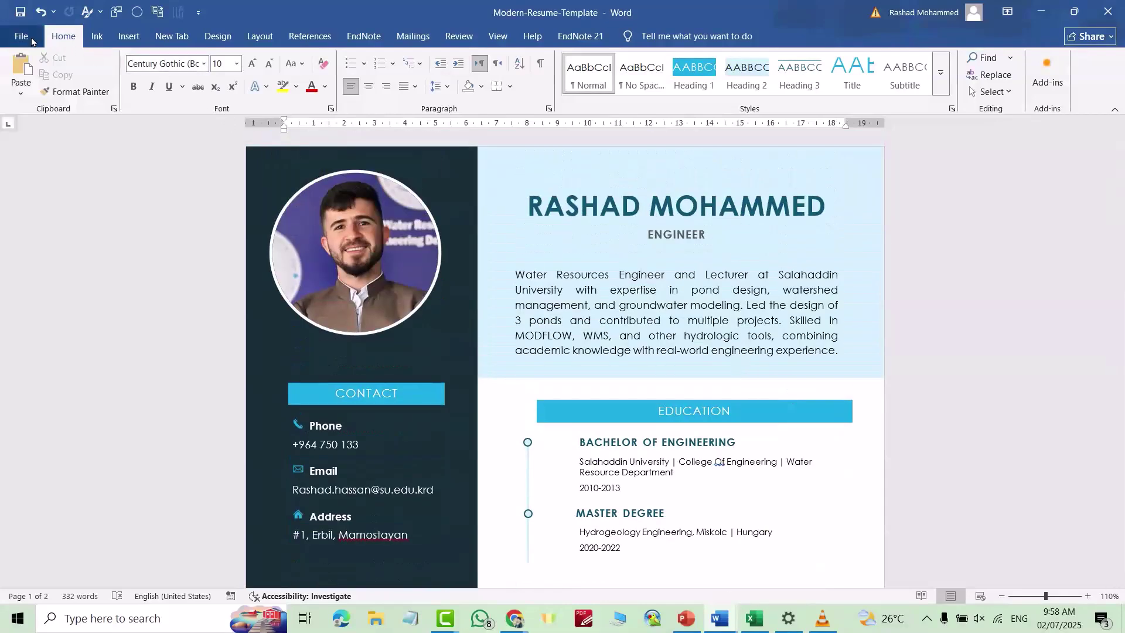
pyautogui.click(34, 39)
# Save a copy on the Desktop named 'My CV' with PDF as the file type
pyautogui.click(44, 232)
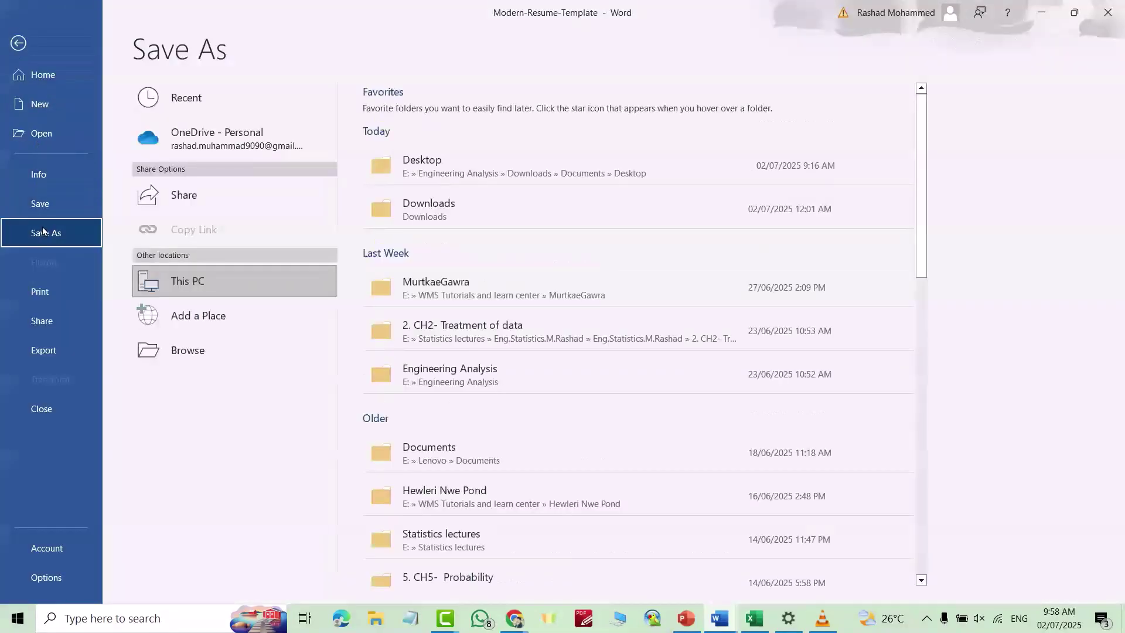
pyautogui.click(188, 350)
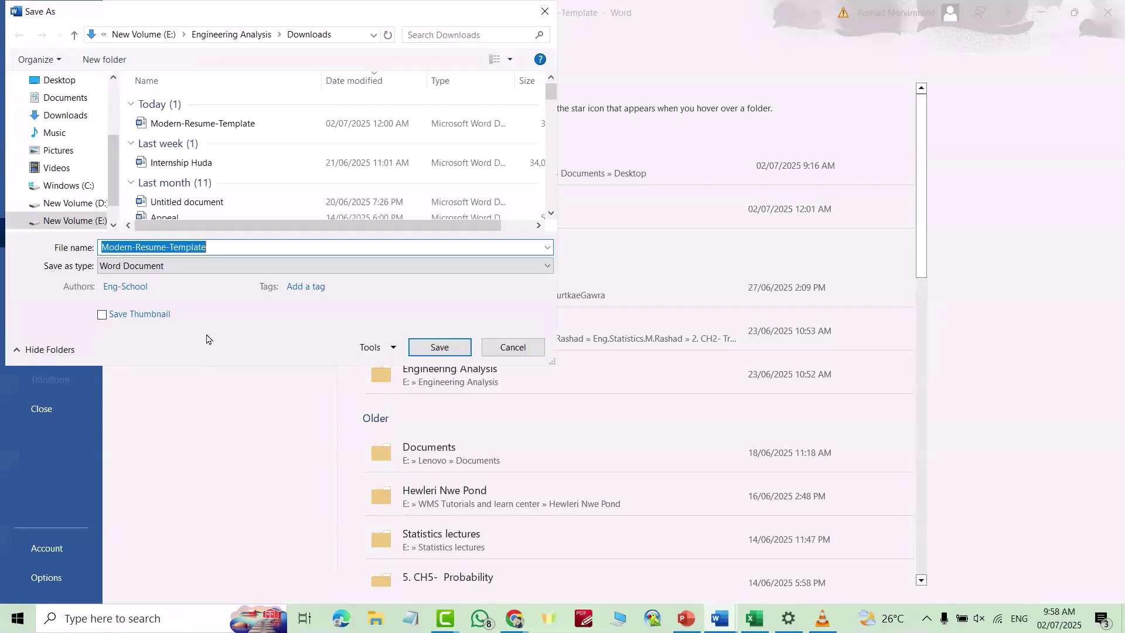
pyautogui.click(46, 77)
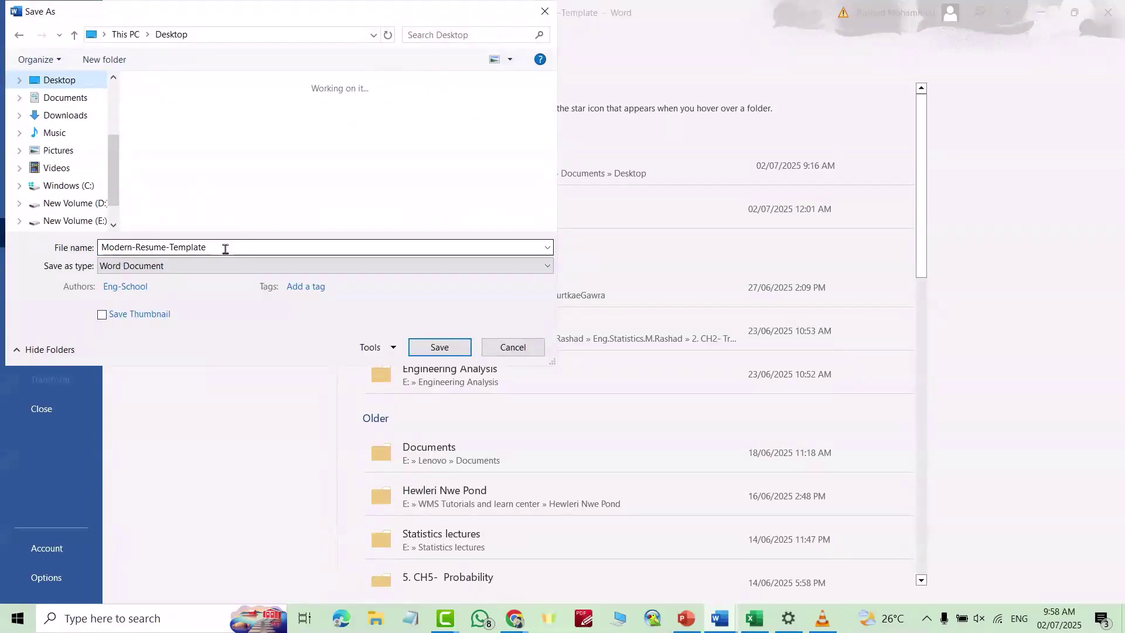
pyautogui.write('My CV')
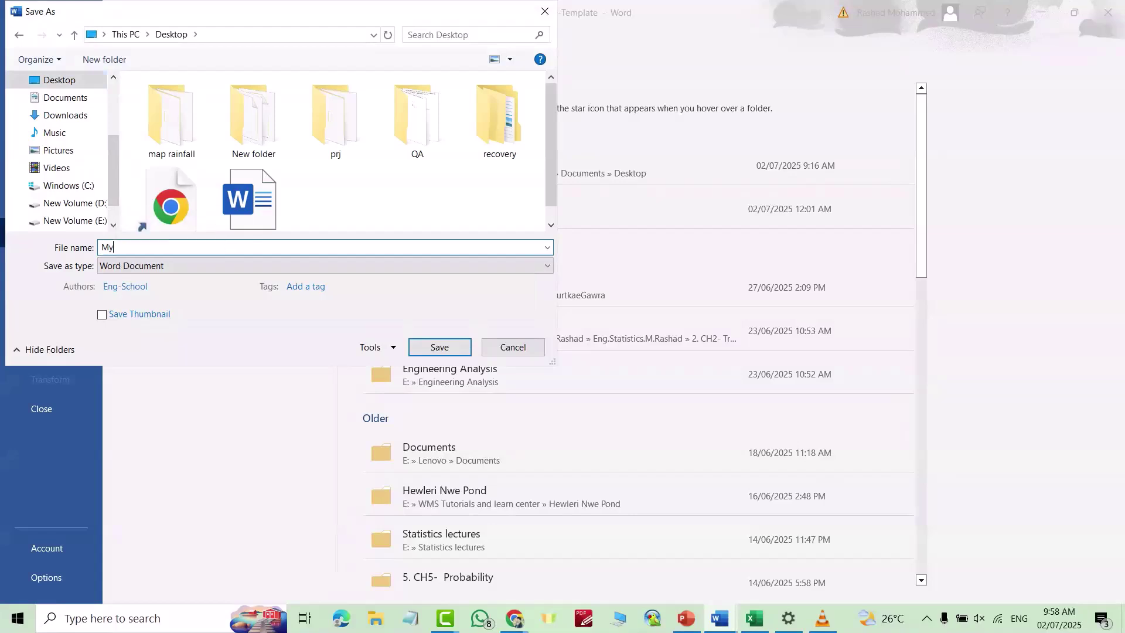
pyautogui.click(183, 267)
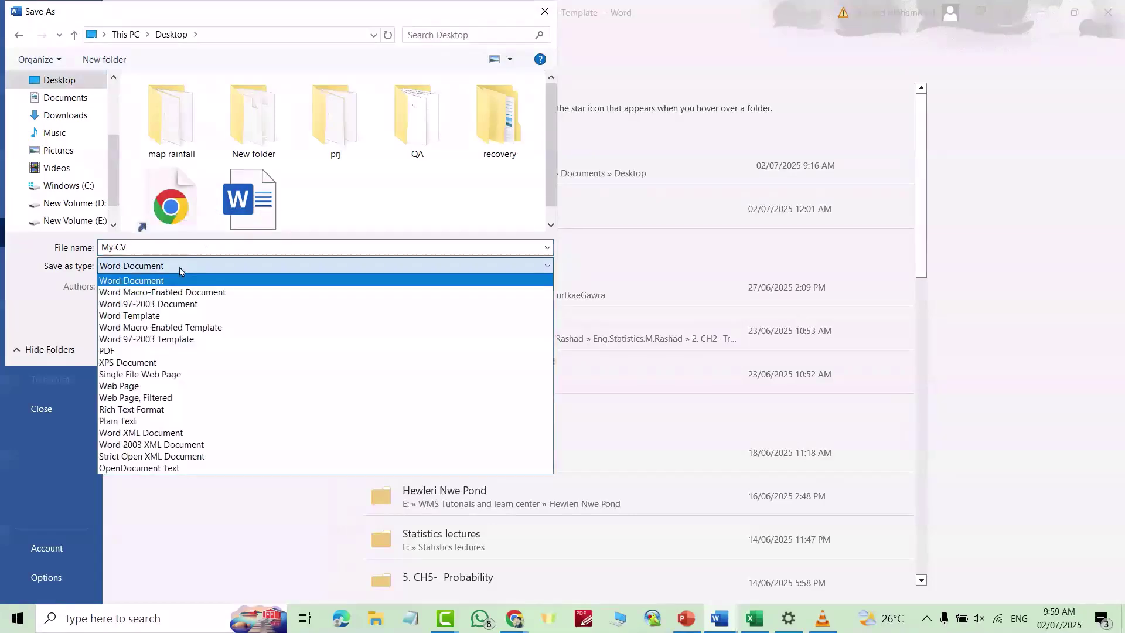
pyautogui.click(146, 354)
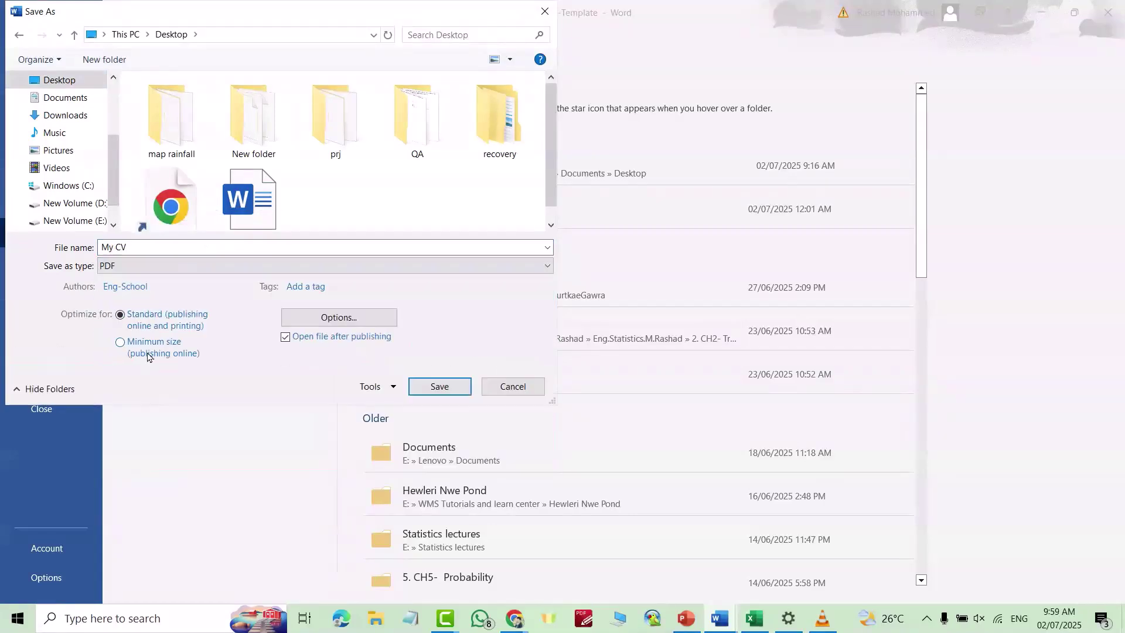
pyautogui.click(437, 385)
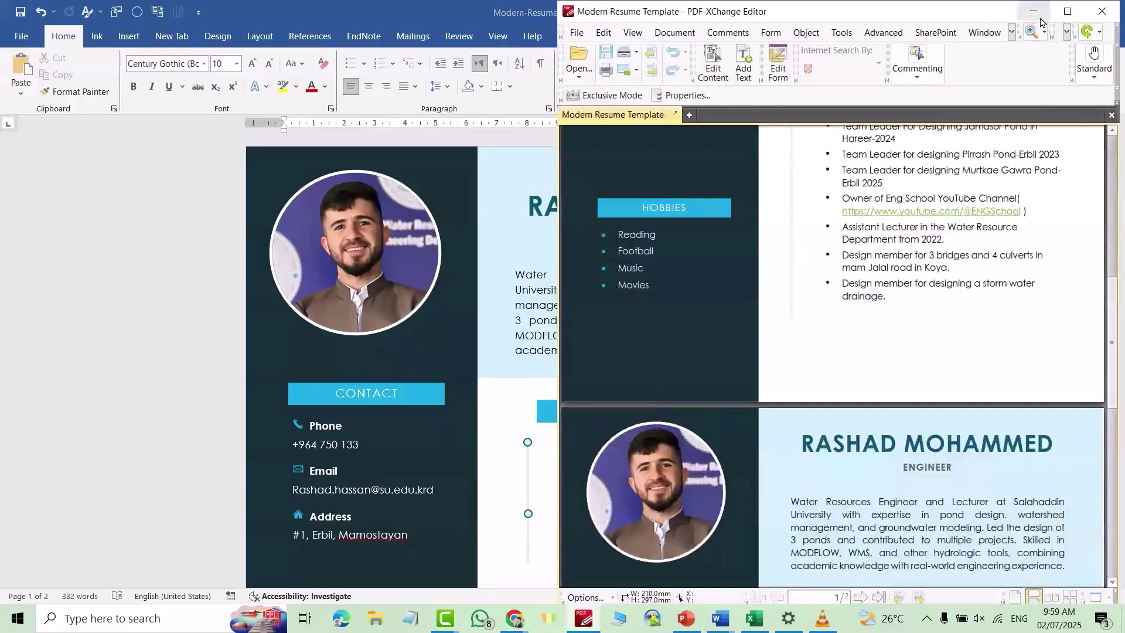
# Maximize the PDF-XChange Editor window and scroll through both pages of the résumé PDF
pyautogui.click(1067, 12)
pyautogui.scroll(10, 542, 293)
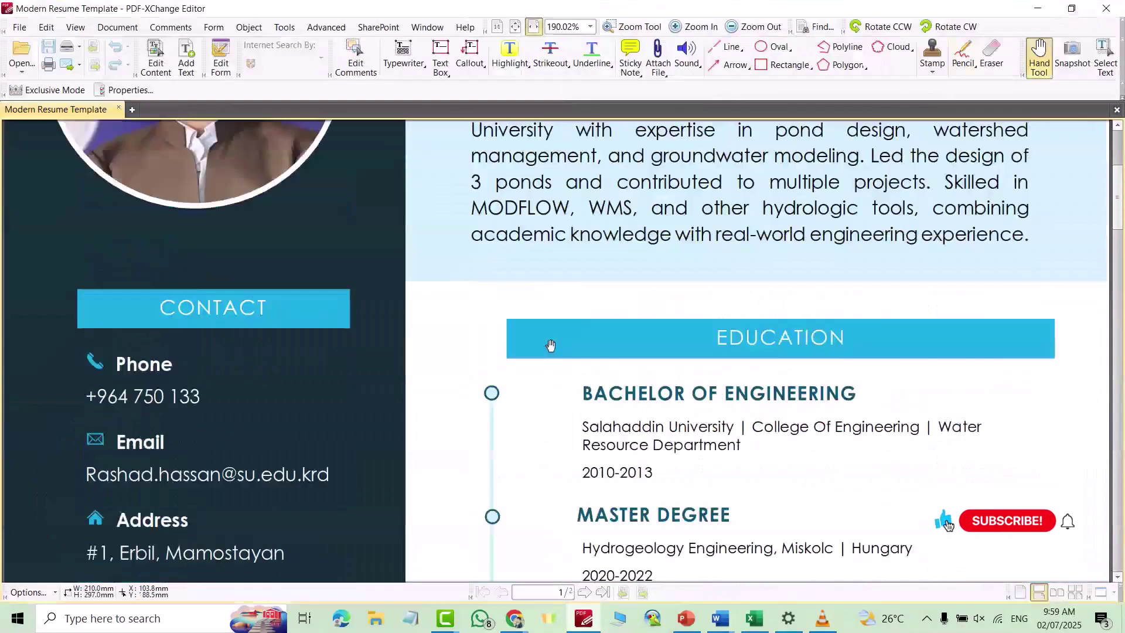
pyautogui.scroll(-3, 548, 339)
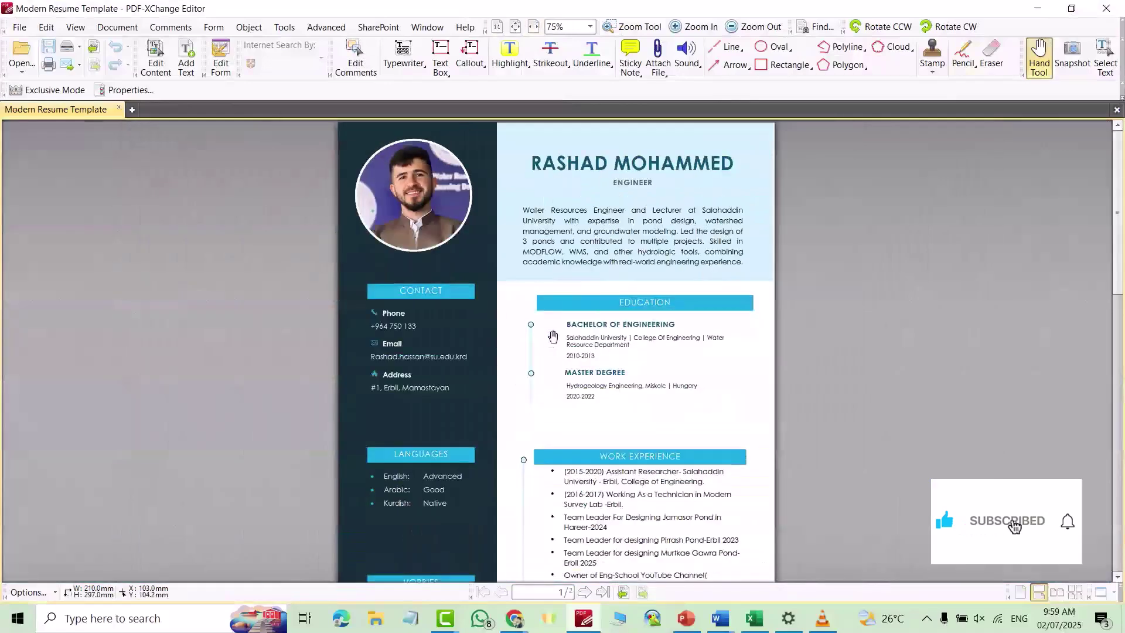
pyautogui.scroll(-1, 559, 227)
pyautogui.scroll(-12, 560, 228)
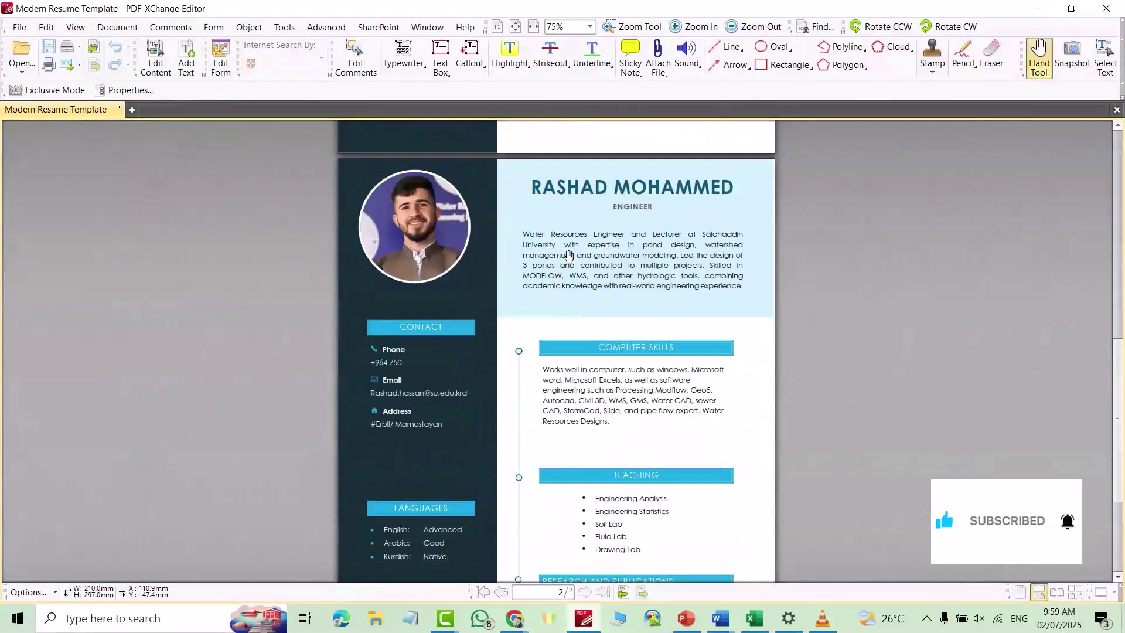